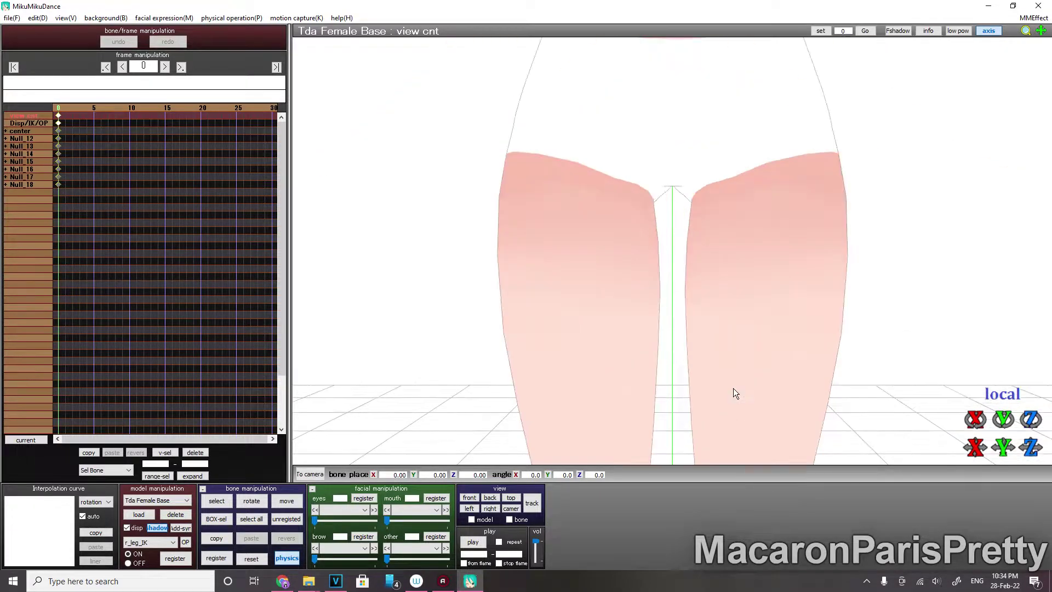
pyautogui.scroll(2, 733, 388)
# - Orbit to a three-quarter view of the model's feet, then switch MikuMikuDance to camera mode
pyautogui.moveTo(734, 388); pyautogui.dragTo(734, 303, button='middle')
pyautogui.moveTo(733, 303)
pyautogui.mouseDown(button='right')
pyautogui.moveTo(566, 380)
pyautogui.moveTo(569, 394)
pyautogui.moveTo(549, 392)
pyautogui.moveTo(556, 380)
pyautogui.moveTo(611, 391)
pyautogui.moveTo(547, 396)
pyautogui.mouseUp(button='right')
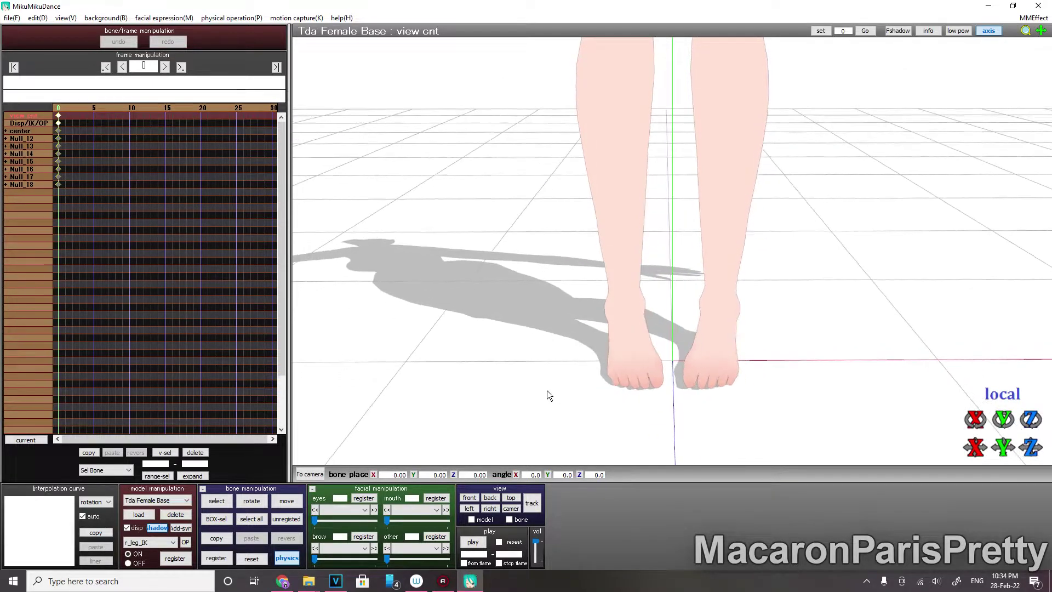
pyautogui.click(316, 475)
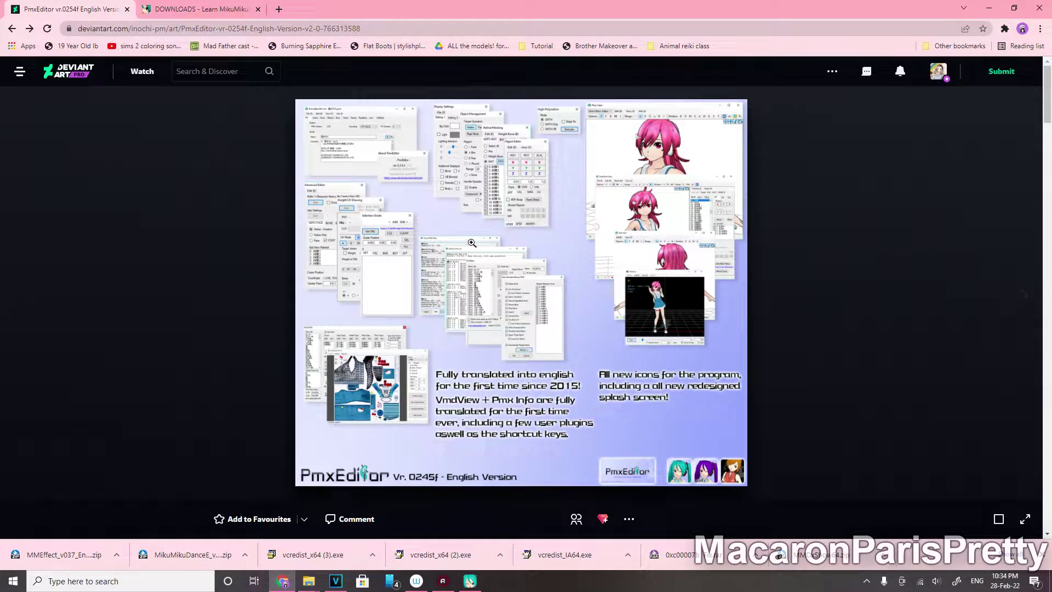
pyautogui.scroll(-4, 492, 269)
pyautogui.scroll(4, 492, 269)
pyautogui.scroll(-4, 507, 263)
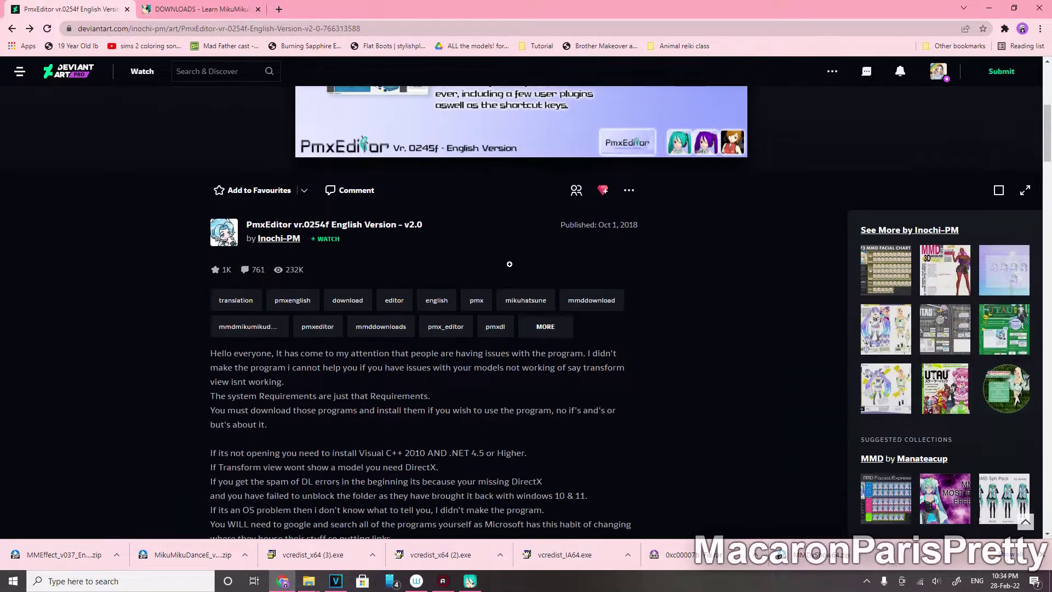
pyautogui.scroll(-5, 508, 263)
pyautogui.scroll(-3, 512, 264)
pyautogui.scroll(-1, 517, 264)
pyautogui.scroll(-1, 517, 263)
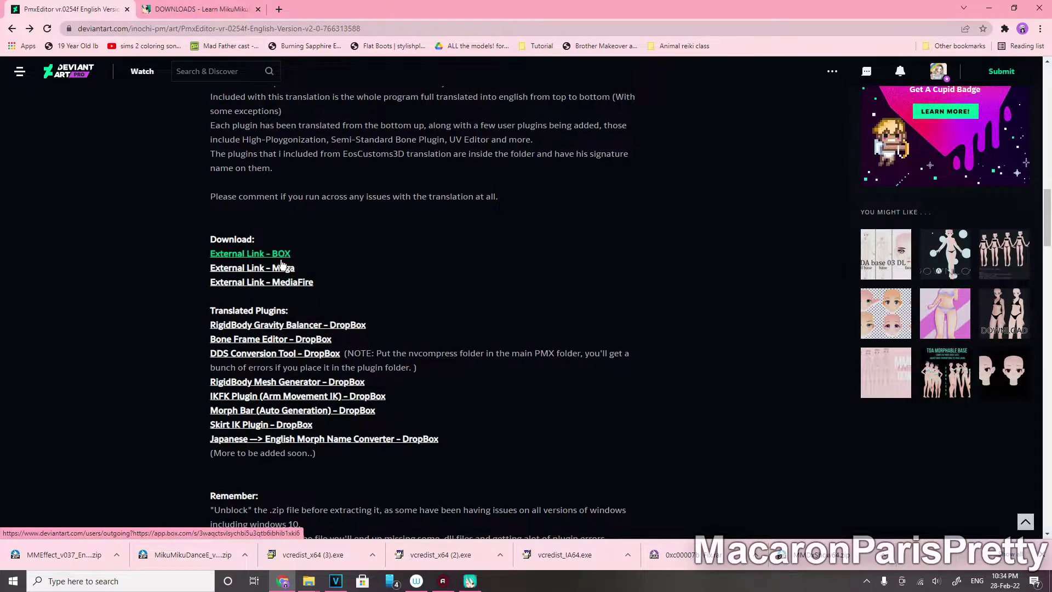
# - Switch to the 'DOWNLOADS - Learn MMD' page listing the MikuMikuDance 9.32 zip files
pyautogui.click(228, 9)
pyautogui.scroll(2, 605, 305)
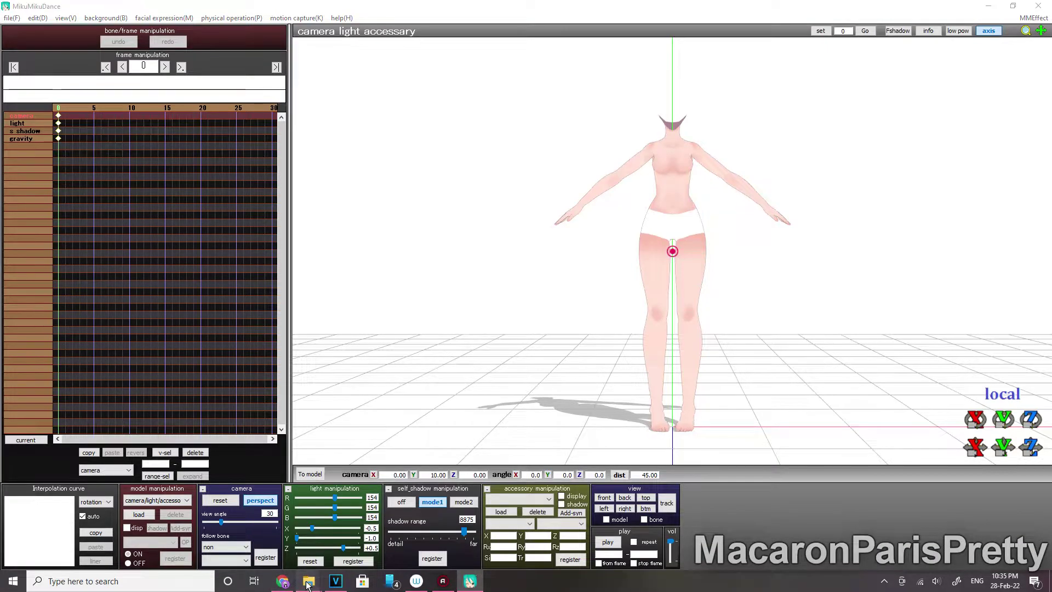
# - Launch PmxEditor.exe from the PmxEditor_0254f_EN folder in File Explorer
pyautogui.click(309, 581)
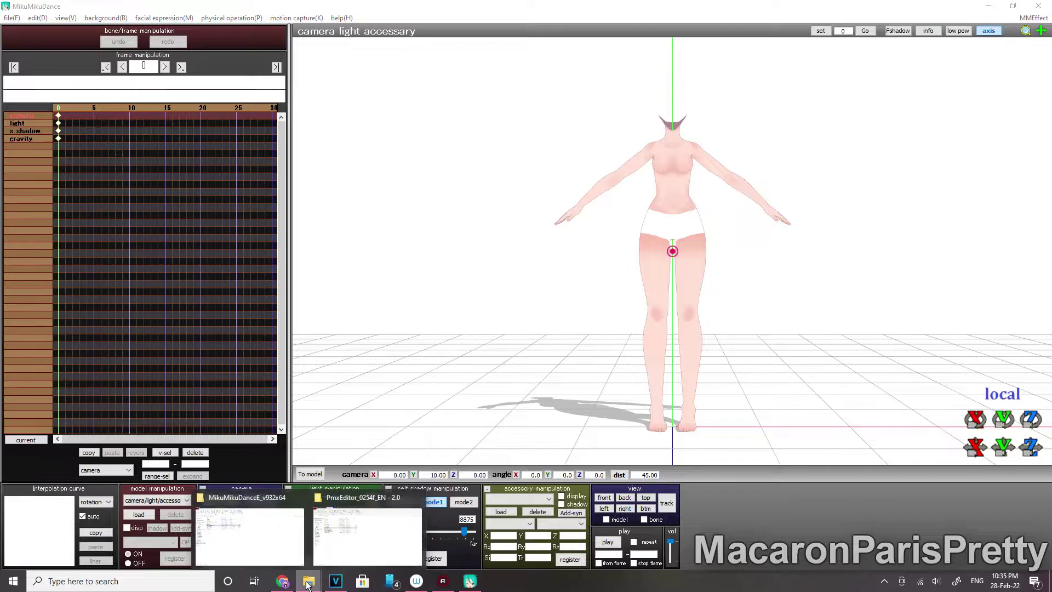
pyautogui.click(325, 526)
pyautogui.doubleClick(192, 202)
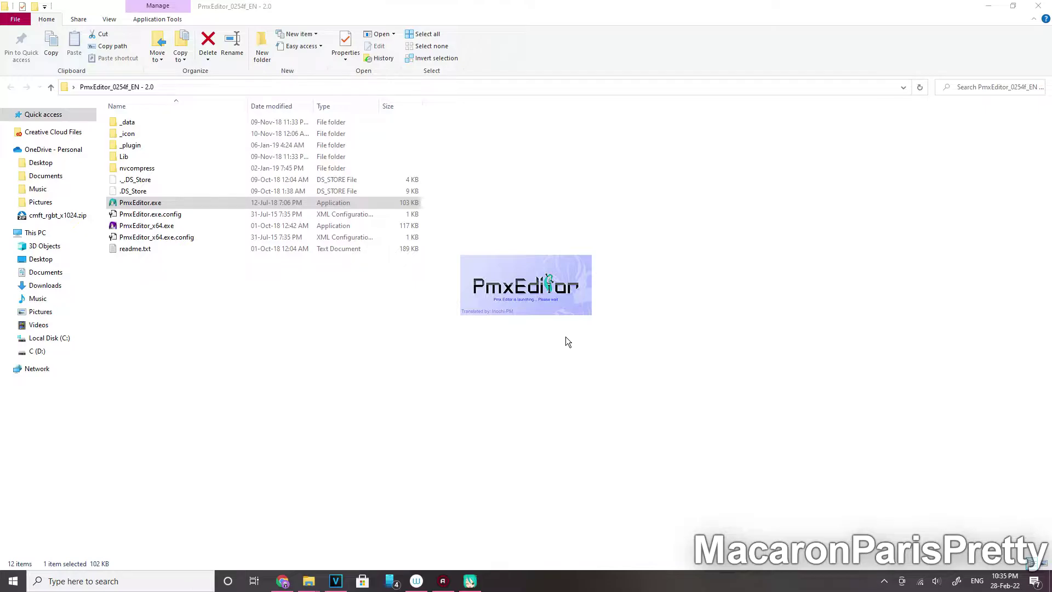
# - Open Tda Female.pmx from the tutorial folder via File > Open
pyautogui.moveTo(495, 581)
pyautogui.click(382, 22)
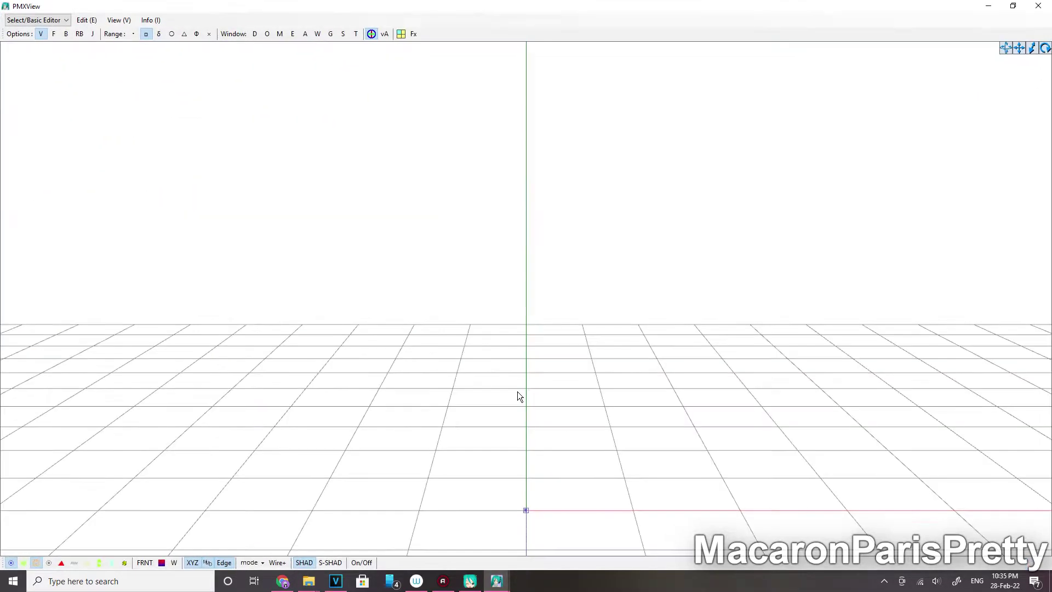
pyautogui.click(473, 528)
pyautogui.click(150, 152)
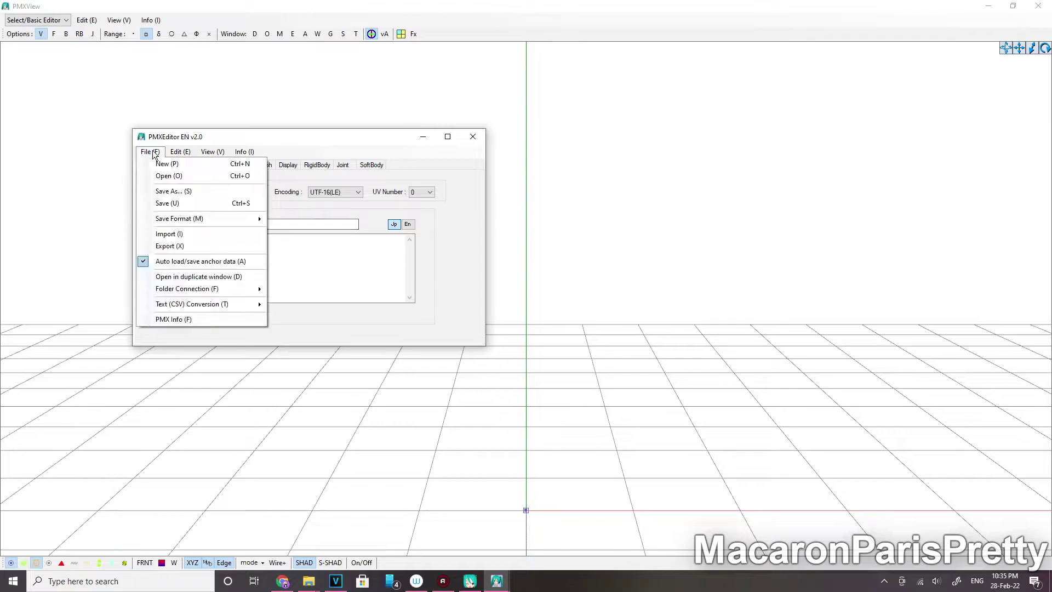
pyautogui.click(164, 174)
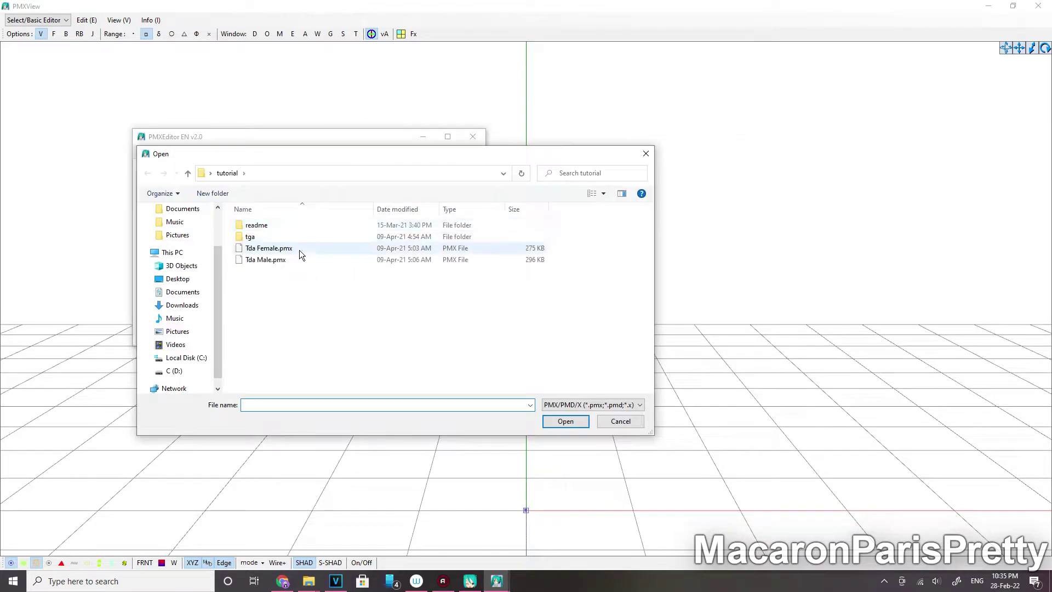
pyautogui.doubleClick(299, 250)
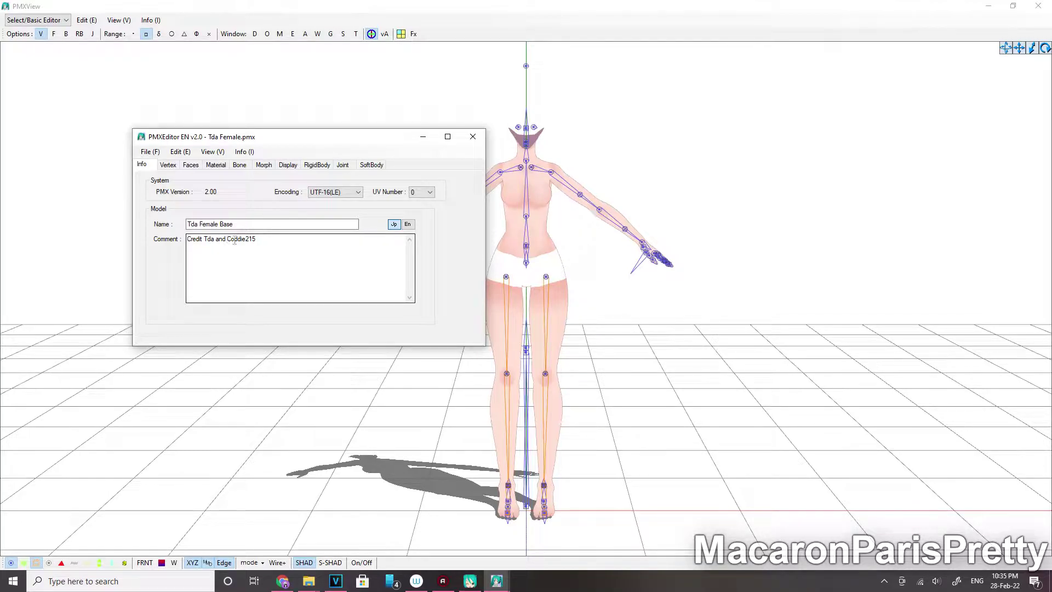
# - Review the model's credit comment, bring the editor window forward and show the Bone tab
pyautogui.click(264, 241)
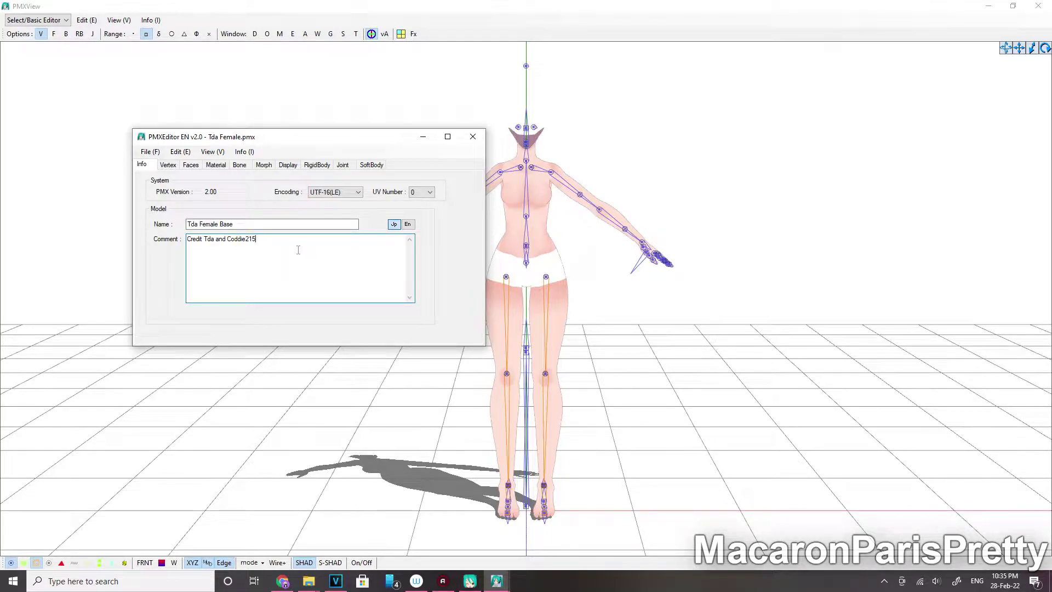
pyautogui.click(599, 330)
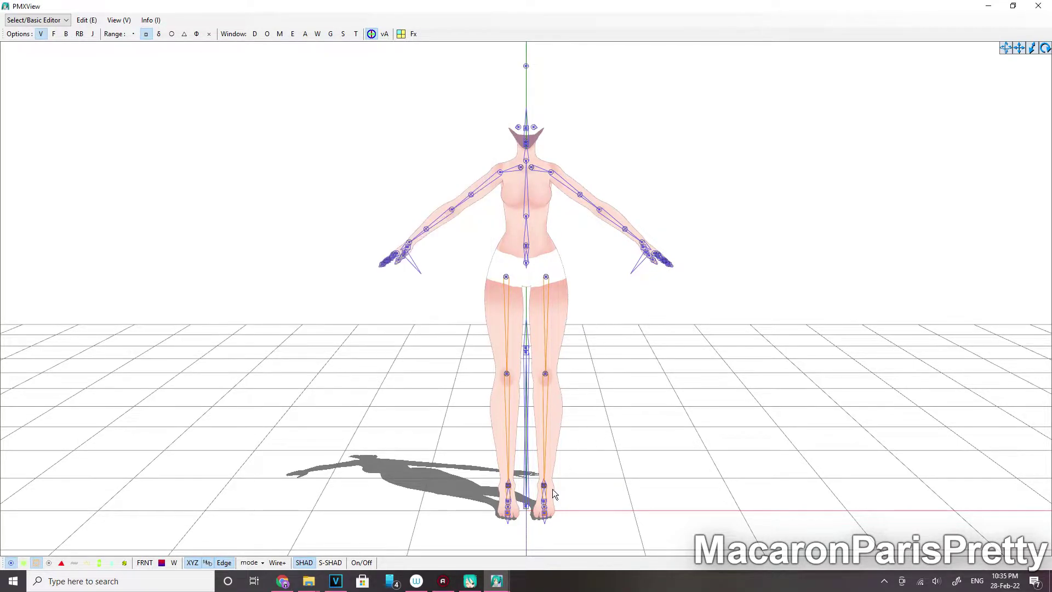
pyautogui.moveTo(497, 581)
pyautogui.click(425, 518)
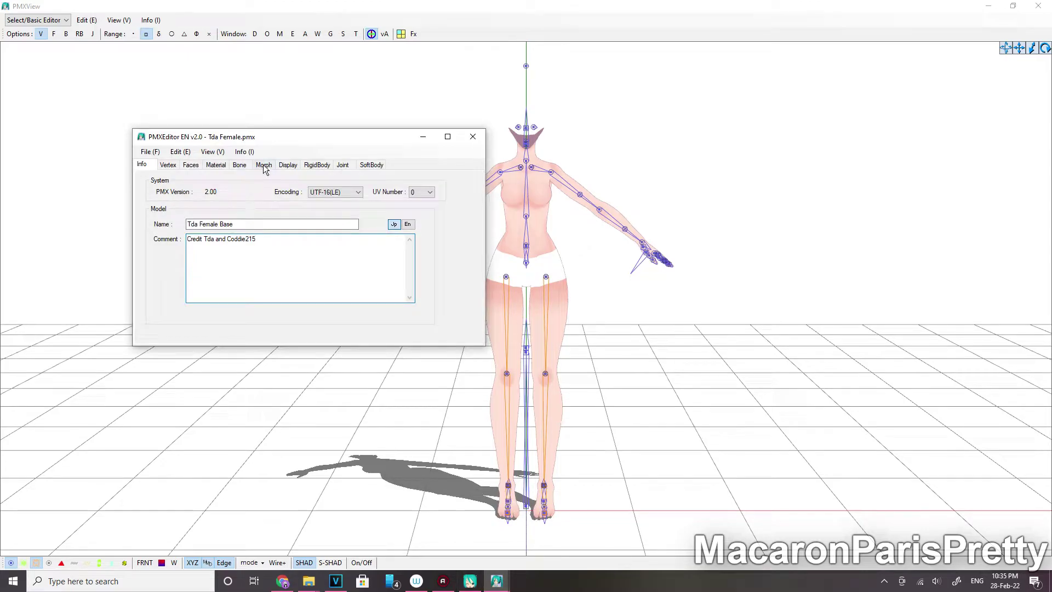
pyautogui.click(215, 165)
# - Delete the extra bone 0 above 全ての親 from the bone list
pyautogui.click(239, 165)
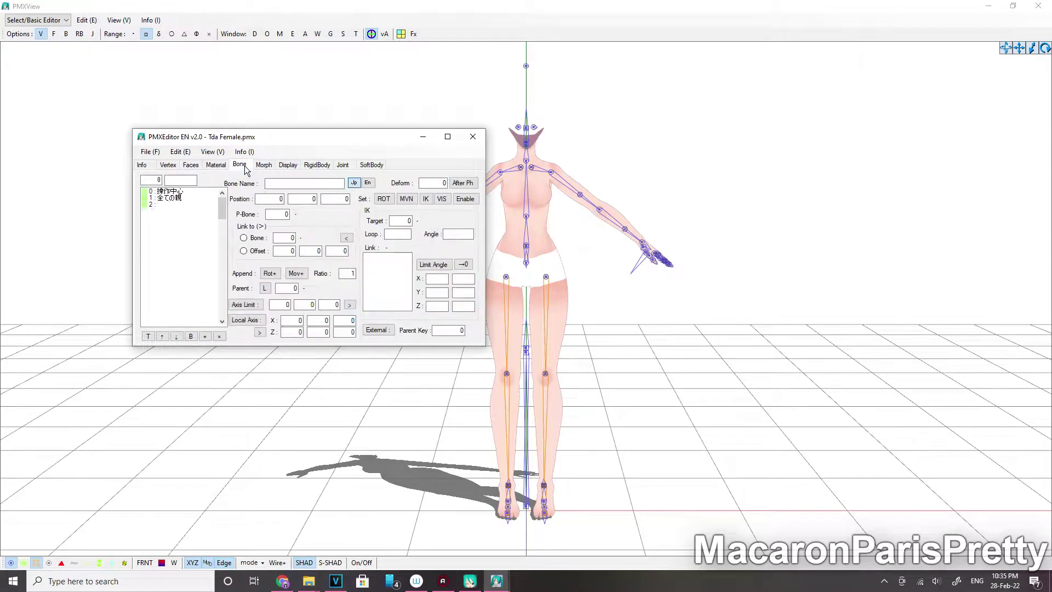
pyautogui.click(205, 193)
pyautogui.press('Delete')
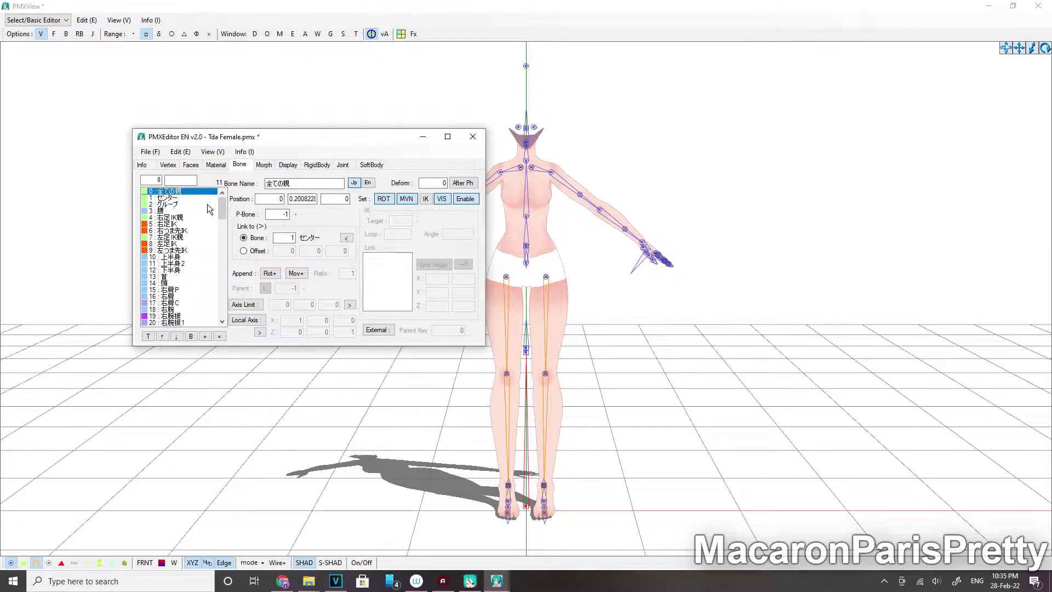
# - Check the 右足IK and 右つま先IK bones, then set 右足's deform level to 1
pyautogui.click(175, 224)
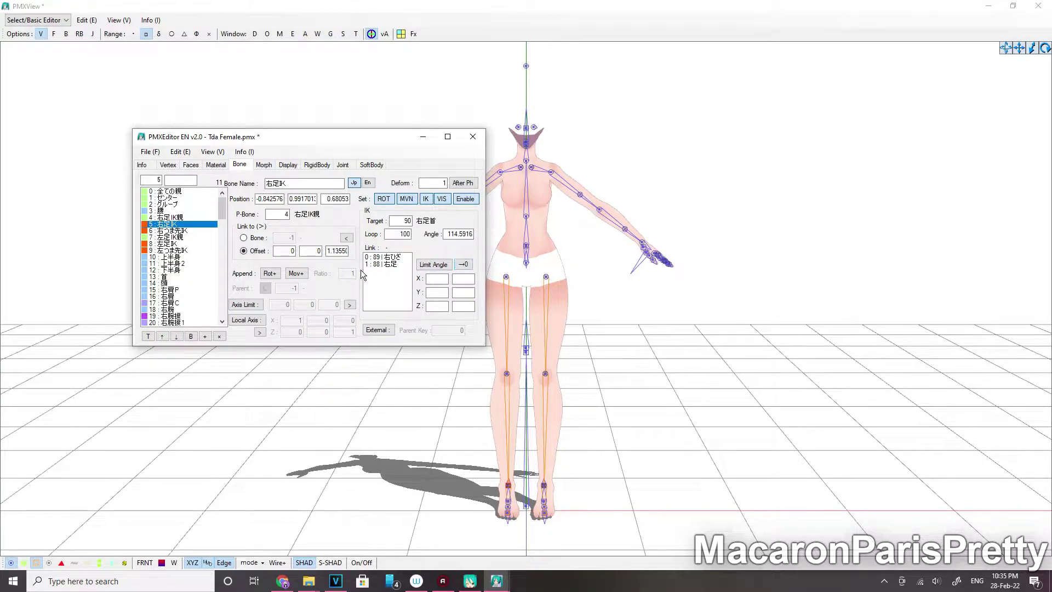
pyautogui.doubleClick(441, 182)
pyautogui.write('1')
pyautogui.click(174, 231)
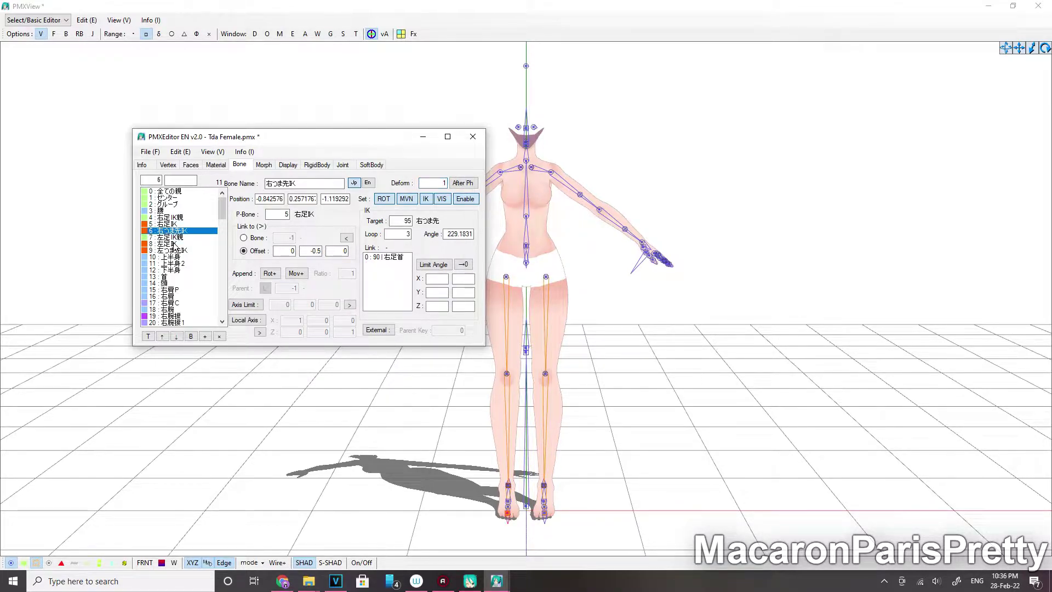
pyautogui.click(175, 250)
pyautogui.scroll(-3, 194, 261)
pyautogui.scroll(-4, 194, 261)
pyautogui.scroll(-3, 194, 262)
pyautogui.scroll(-6, 194, 263)
pyautogui.scroll(-6, 195, 263)
pyautogui.scroll(-5, 195, 263)
pyautogui.click(176, 218)
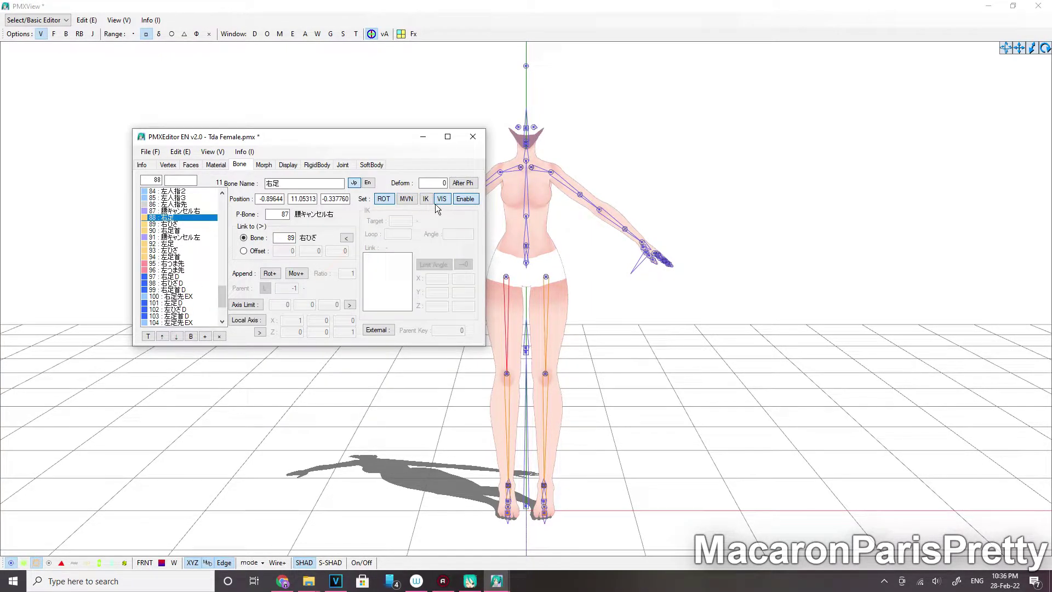
pyautogui.doubleClick(439, 182)
pyautogui.click(169, 224)
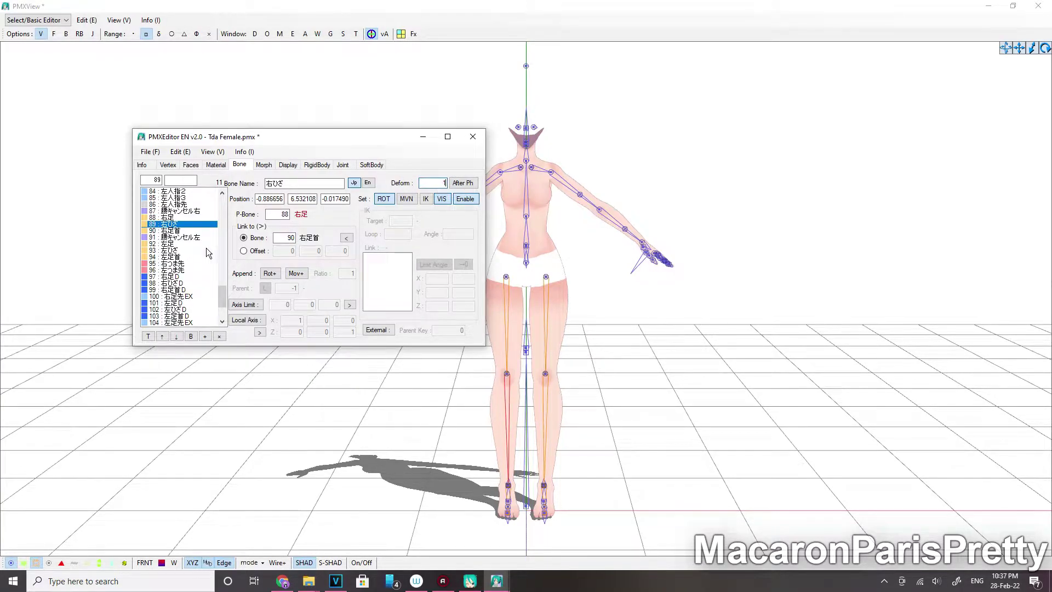
pyautogui.click(183, 230)
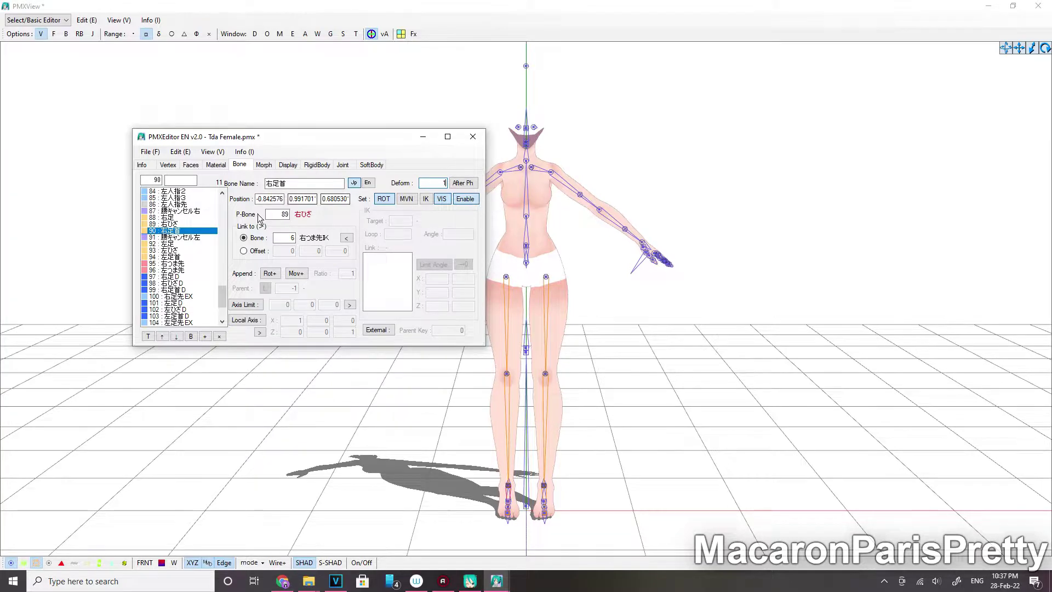
pyautogui.click(180, 239)
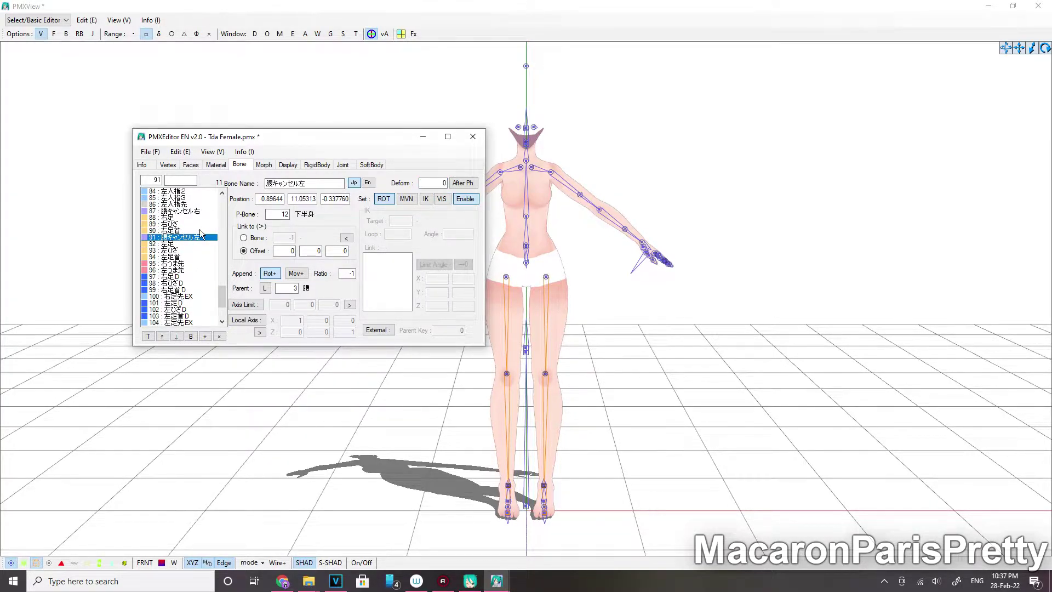
pyautogui.moveTo(190, 244)
pyautogui.mouseDown()
pyautogui.moveTo(186, 276)
pyautogui.moveTo(176, 252)
pyautogui.mouseUp()
pyautogui.click(173, 244)
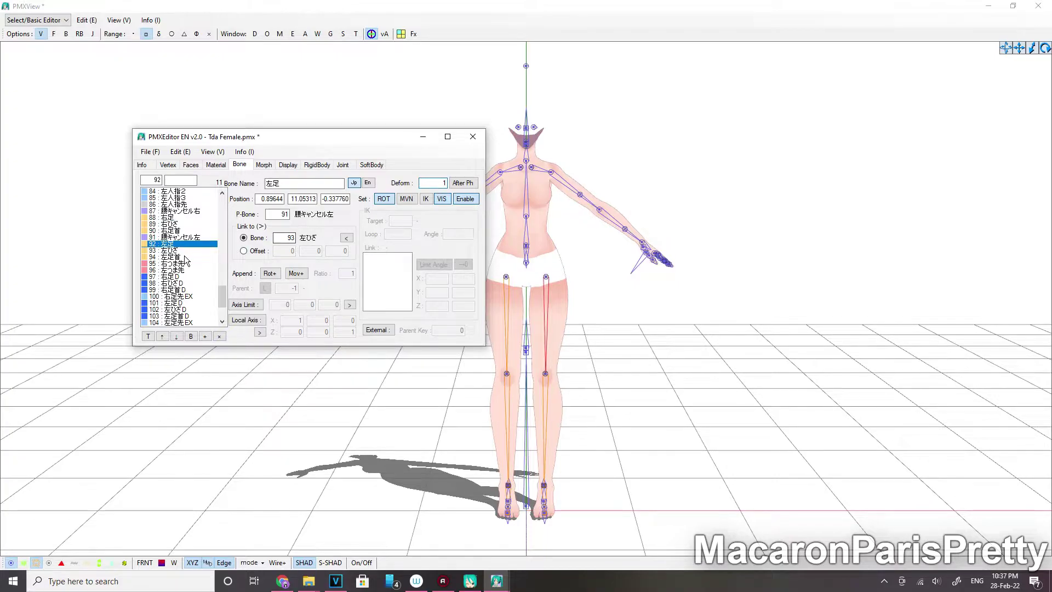
pyautogui.click(185, 230)
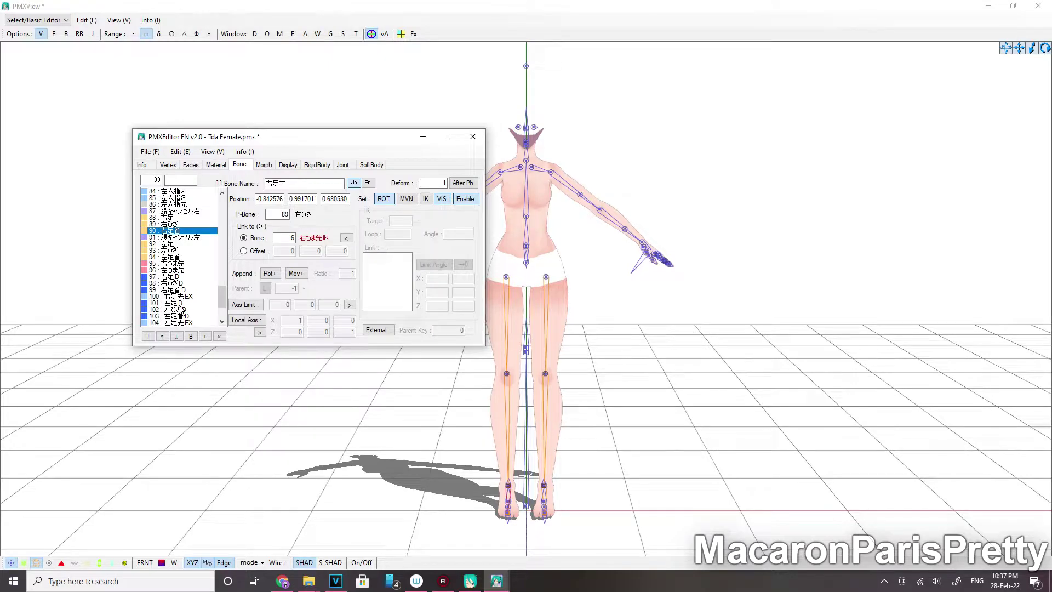
pyautogui.click(175, 264)
pyautogui.scroll(3, 614, 378)
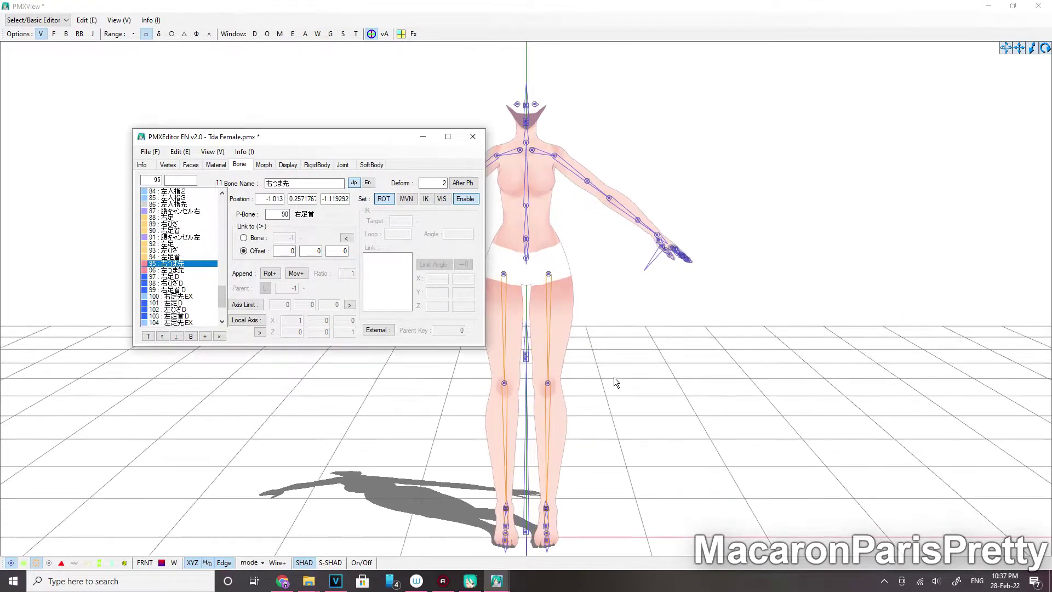
pyautogui.scroll(3, 608, 371)
pyautogui.scroll(3, 606, 367)
# - Zoom low onto the feet, turn on bone display and show the hidden toe bones
pyautogui.moveTo(606, 367); pyautogui.dragTo(609, 314, button='middle')
pyautogui.scroll(2, 609, 313)
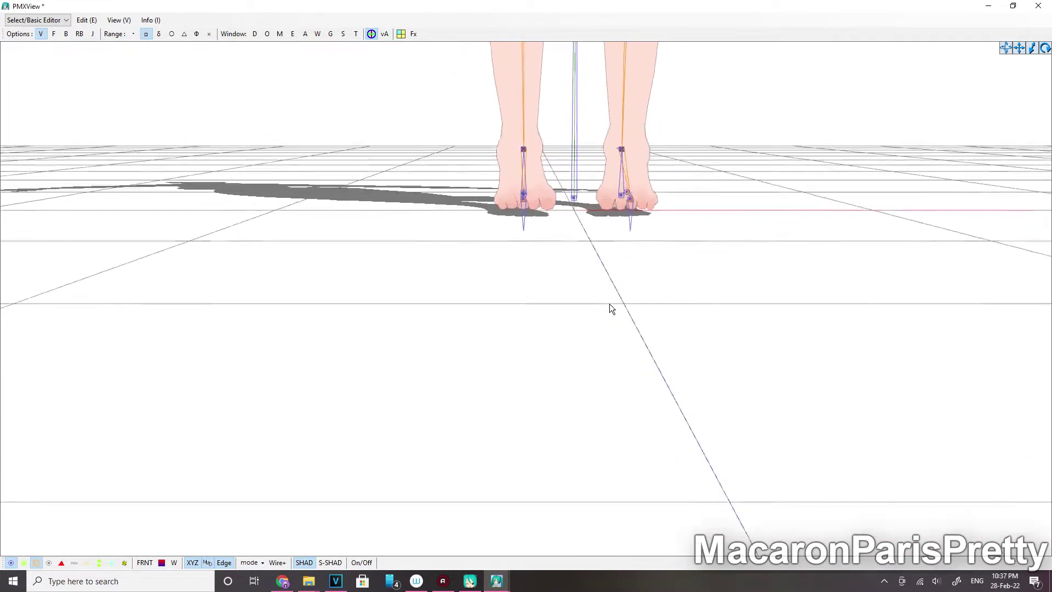
pyautogui.scroll(2, 609, 306)
pyautogui.scroll(2, 609, 306)
pyautogui.scroll(2, 605, 325)
pyautogui.scroll(-2, 609, 319)
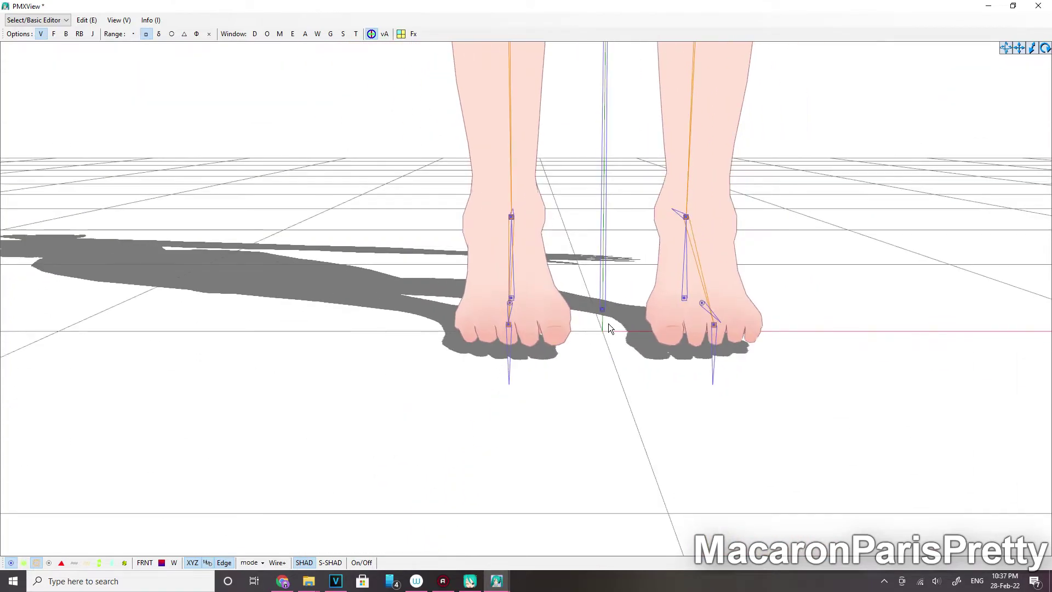
pyautogui.moveTo(609, 323); pyautogui.dragTo(606, 328, button='right')
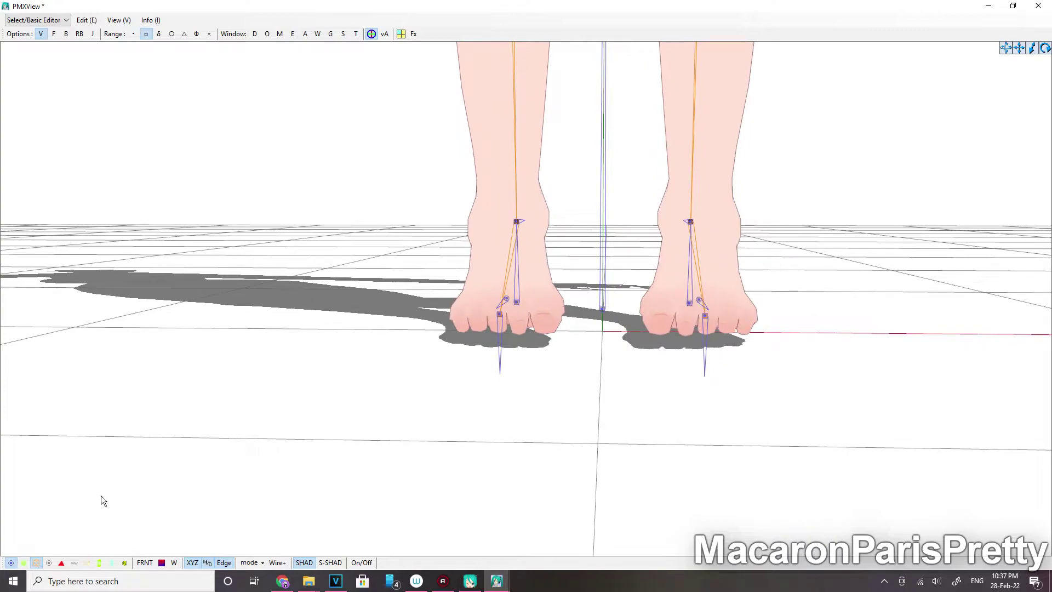
pyautogui.click(67, 34)
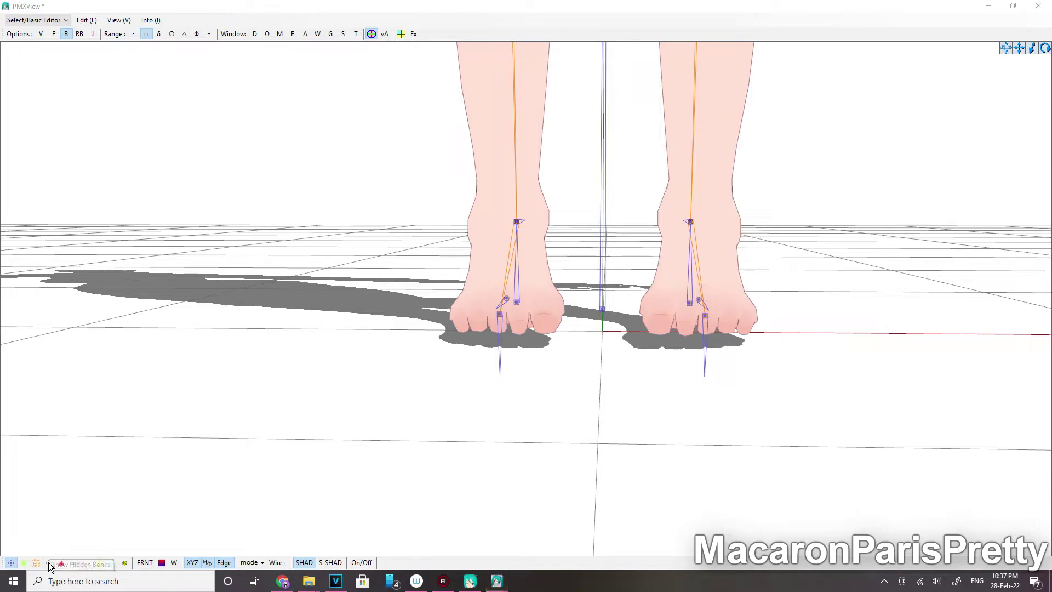
pyautogui.click(49, 562)
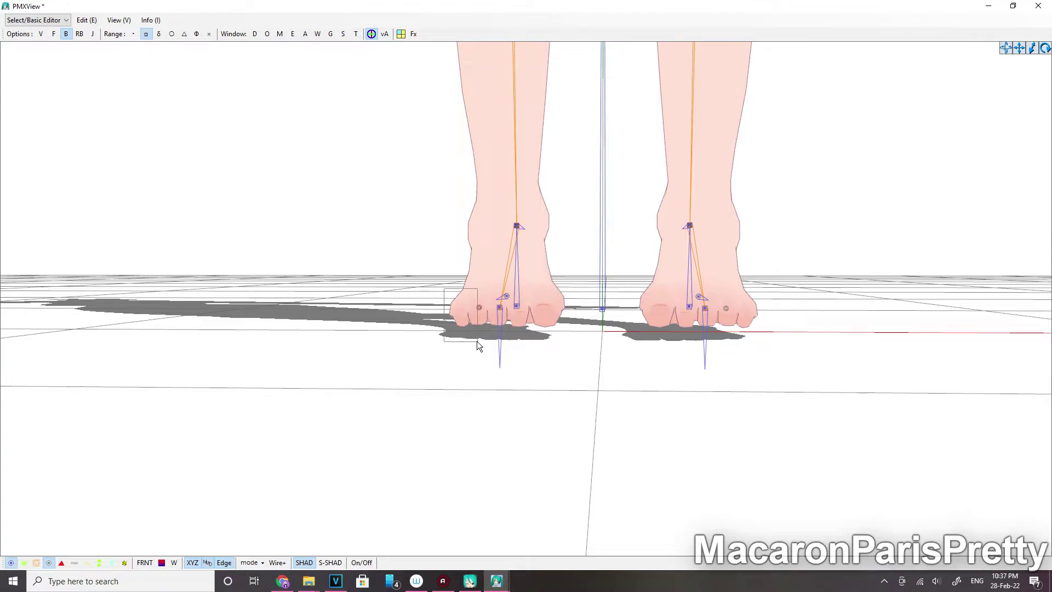
pyautogui.moveTo(476, 346); pyautogui.dragTo(477, 346)
# - Select the right toe bone and move it sideways along X under the ankle
pyautogui.moveTo(412, 244); pyautogui.dragTo(481, 352)
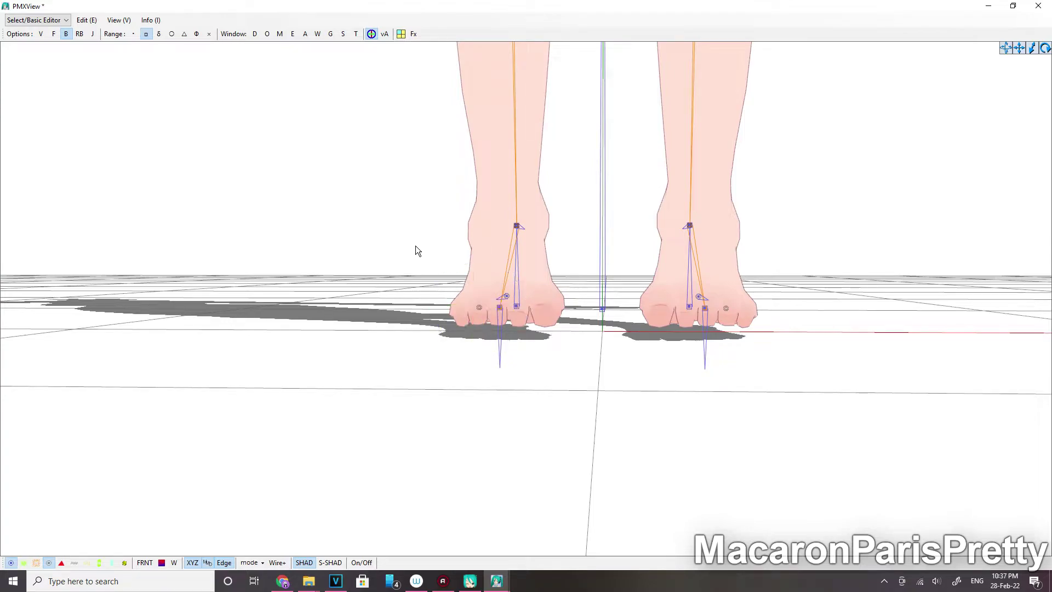
pyautogui.click(293, 38)
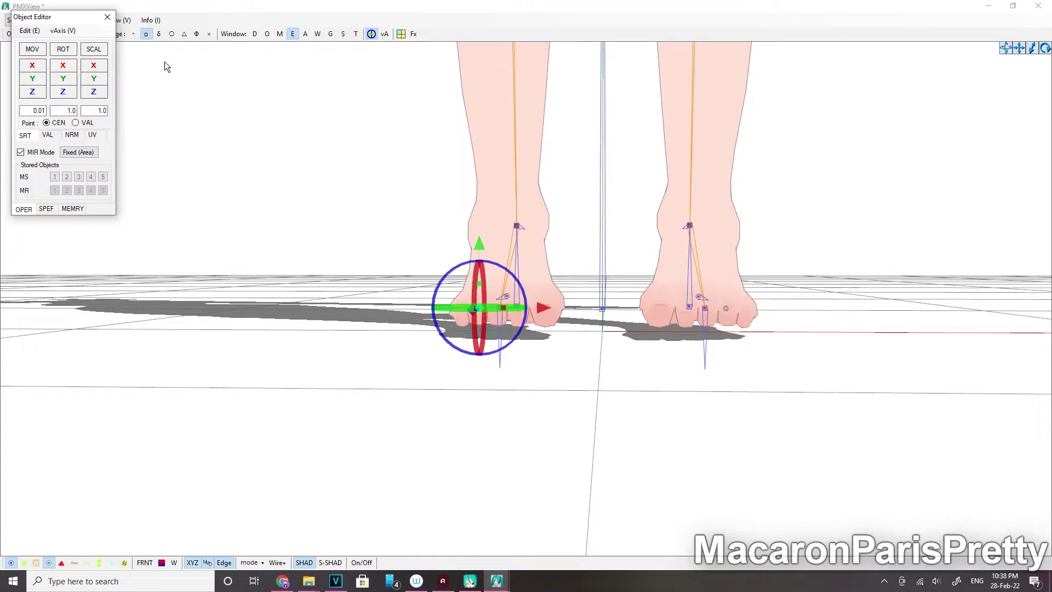
pyautogui.click(107, 17)
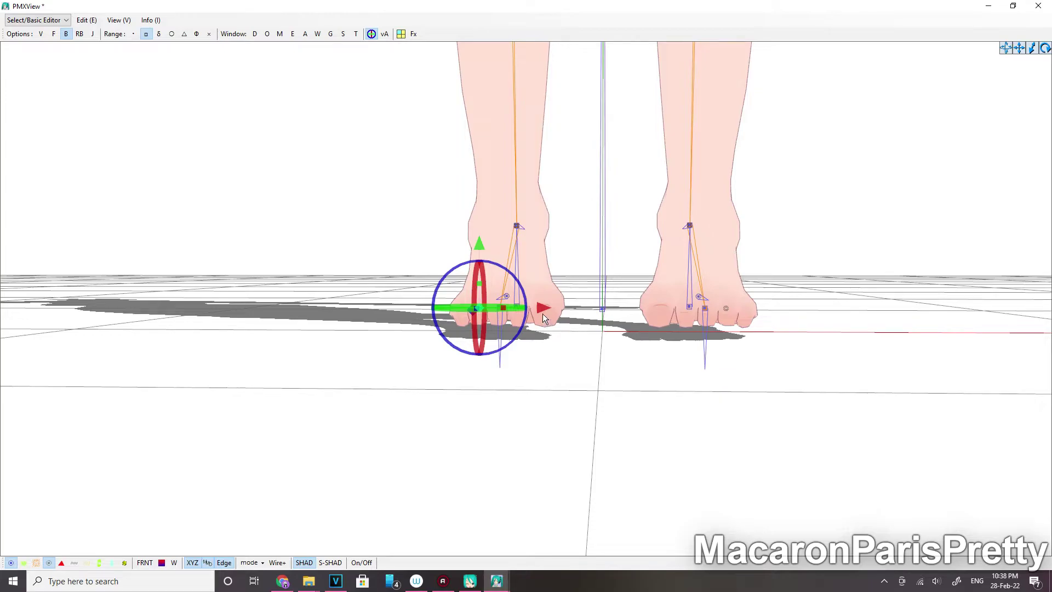
pyautogui.moveTo(542, 306); pyautogui.dragTo(563, 312)
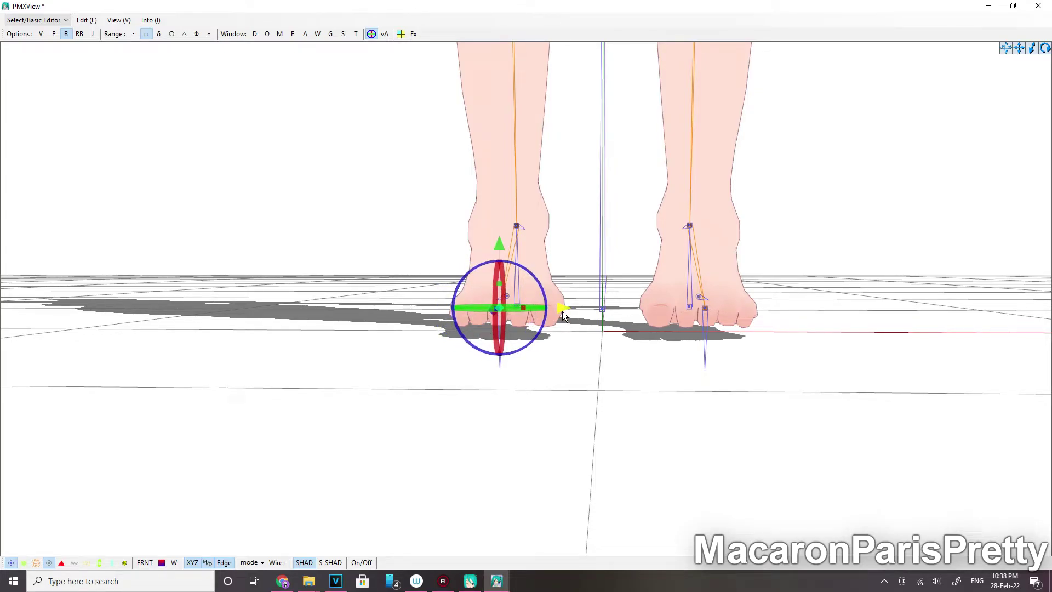
# - Orbit to a side view of the feet and return to the PmxEditor bone editor
pyautogui.moveTo(577, 404); pyautogui.dragTo(576, 461, button='right')
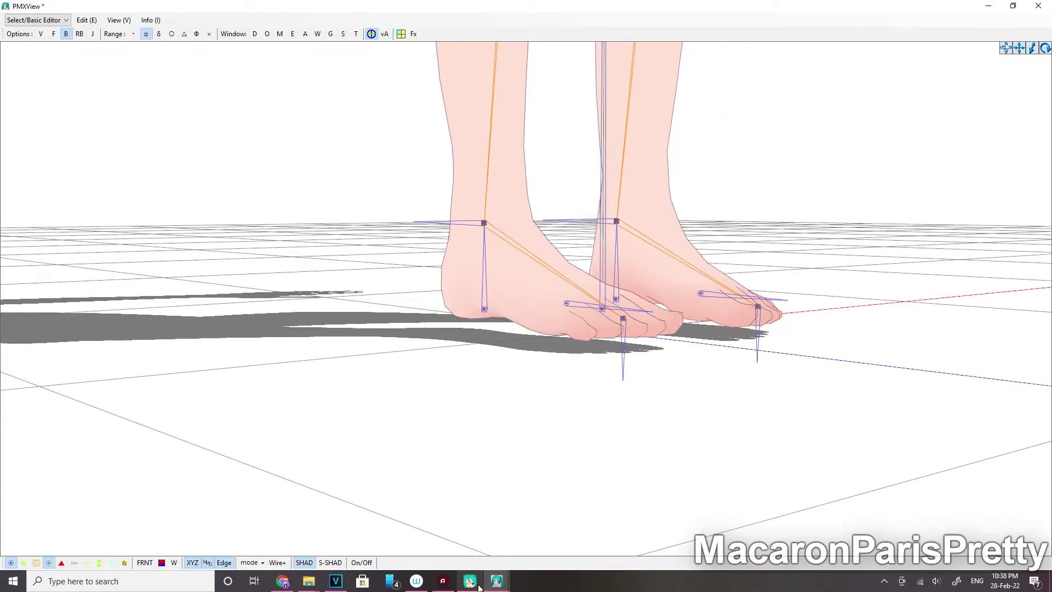
pyautogui.click(471, 582)
pyautogui.click(473, 584)
# - Review the ankle, toe and left knee bone settings and edit the ankle's deform level
pyautogui.click(433, 541)
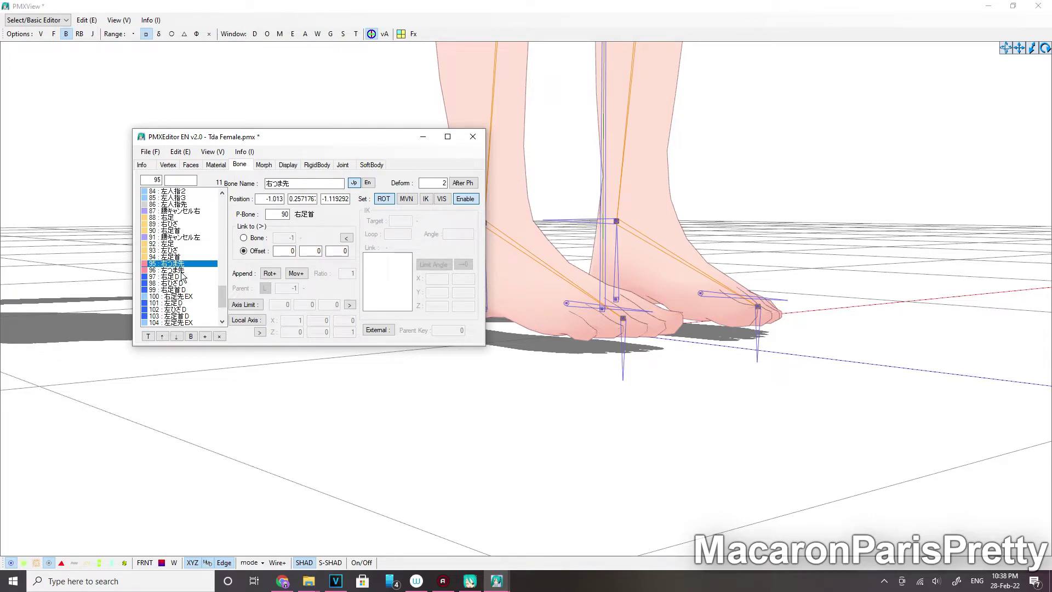
pyautogui.click(180, 233)
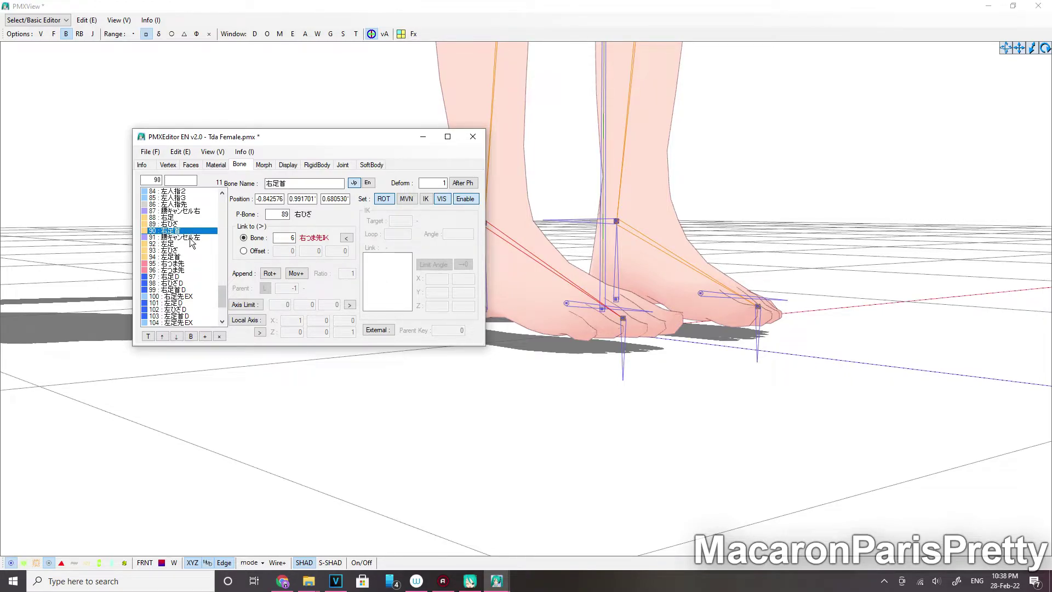
pyautogui.click(183, 265)
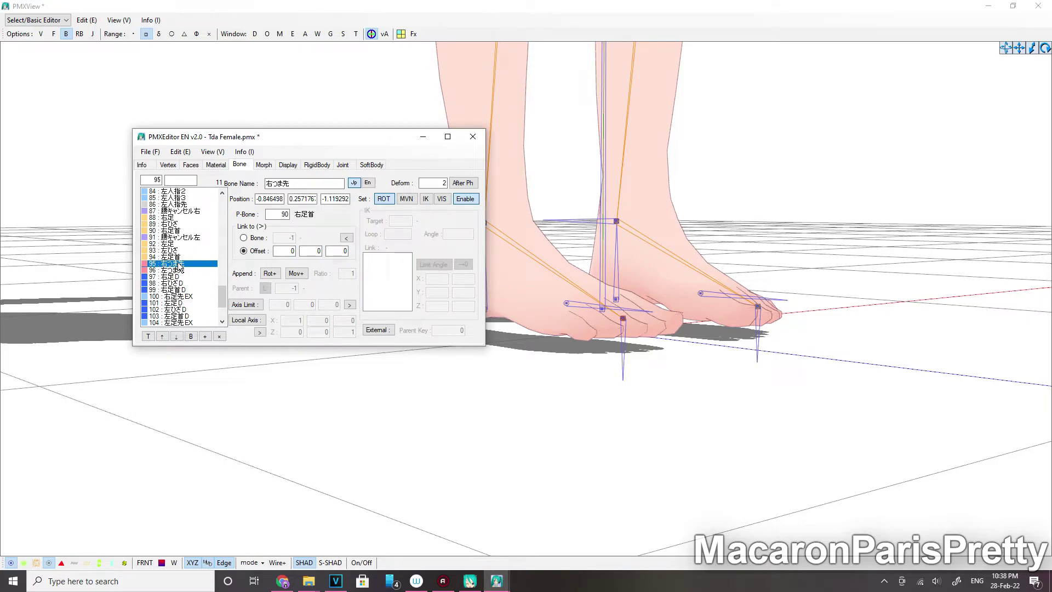
pyautogui.click(166, 231)
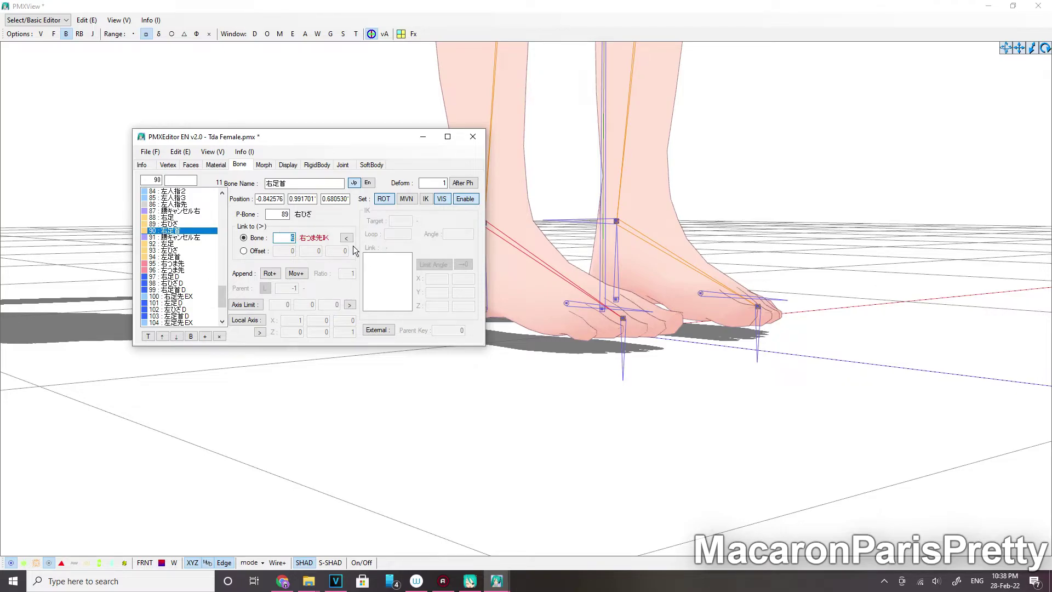
pyautogui.write('95')
pyautogui.click(180, 257)
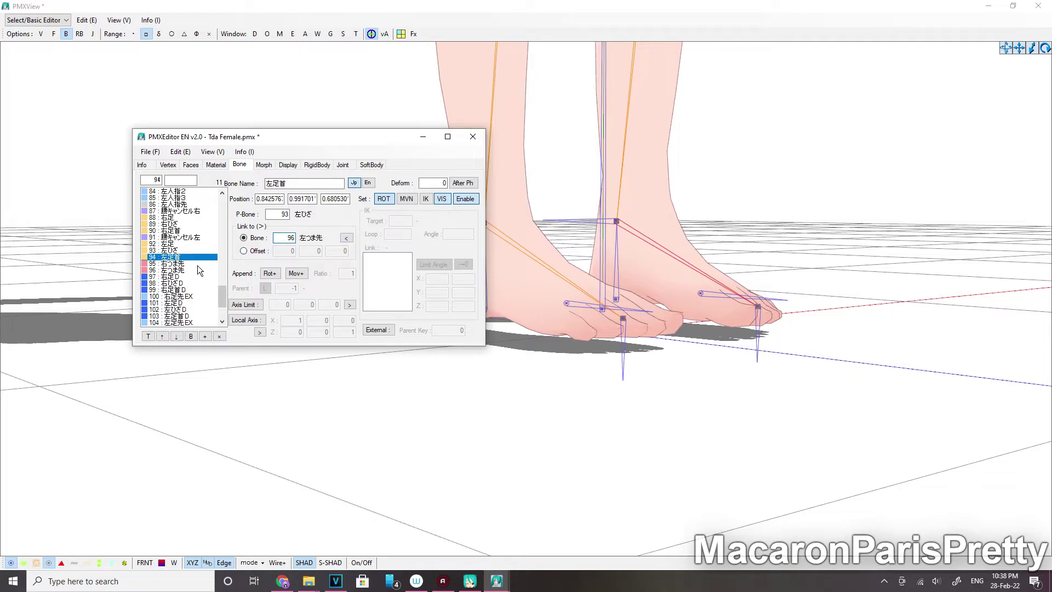
pyautogui.click(177, 251)
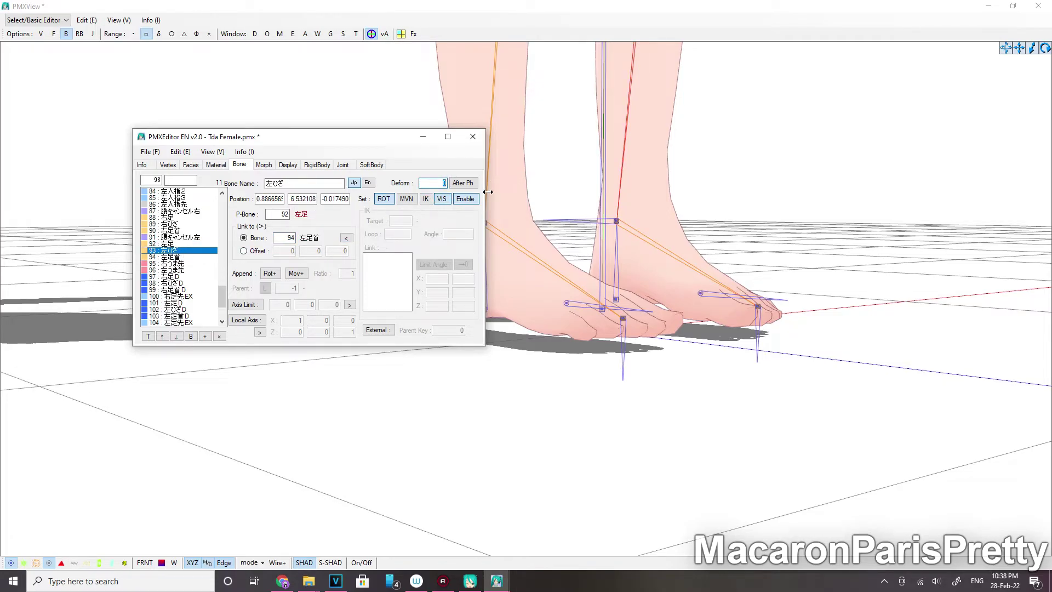
pyautogui.click(179, 257)
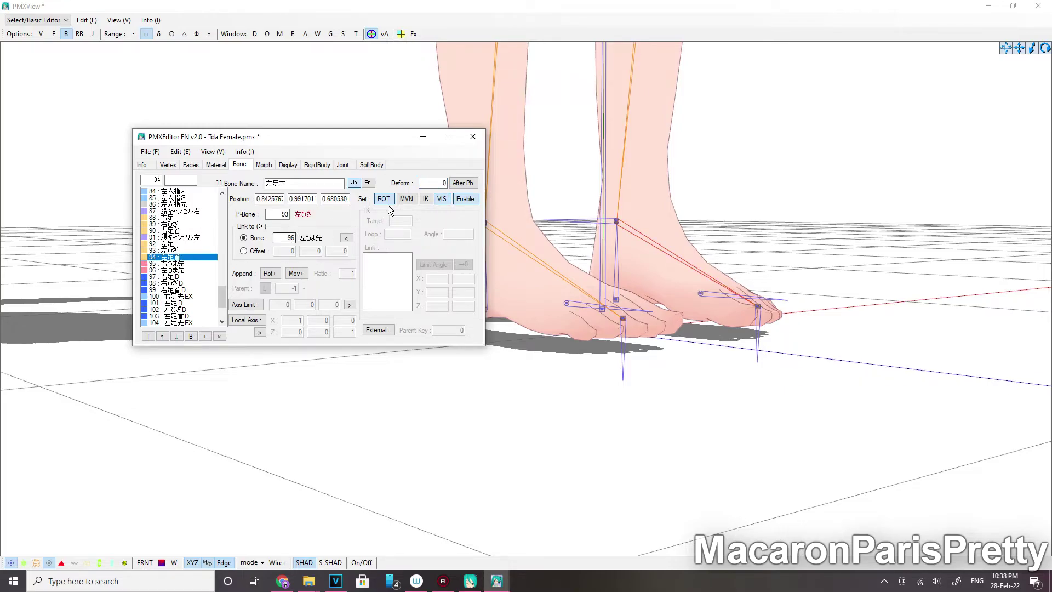
pyautogui.doubleClick(433, 183)
pyautogui.write('1')
# - Select only the right toe tip bone, then step down through the toe tip and EX bones
pyautogui.click(180, 264)
pyautogui.keyDown('shift'); pyautogui.click(192, 271); pyautogui.keyUp('shift')
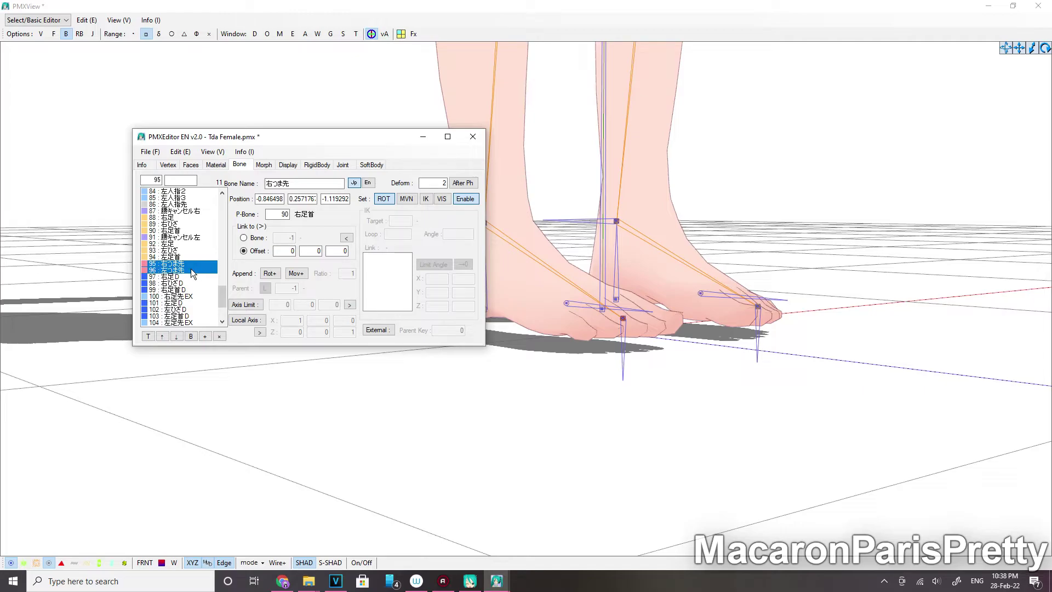
pyautogui.click(191, 271)
pyautogui.click(191, 264)
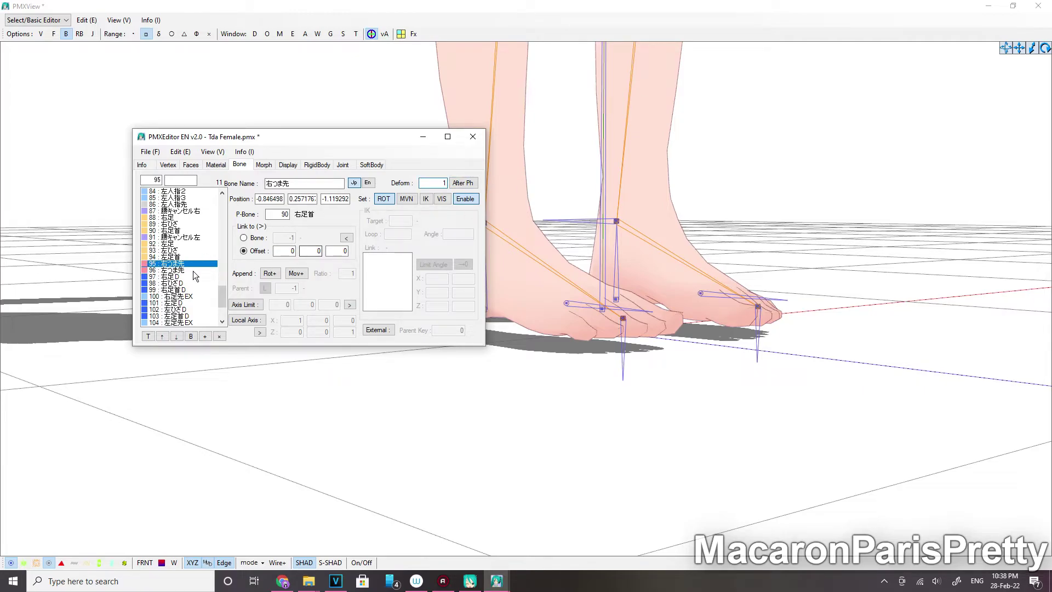
pyautogui.press('Down')
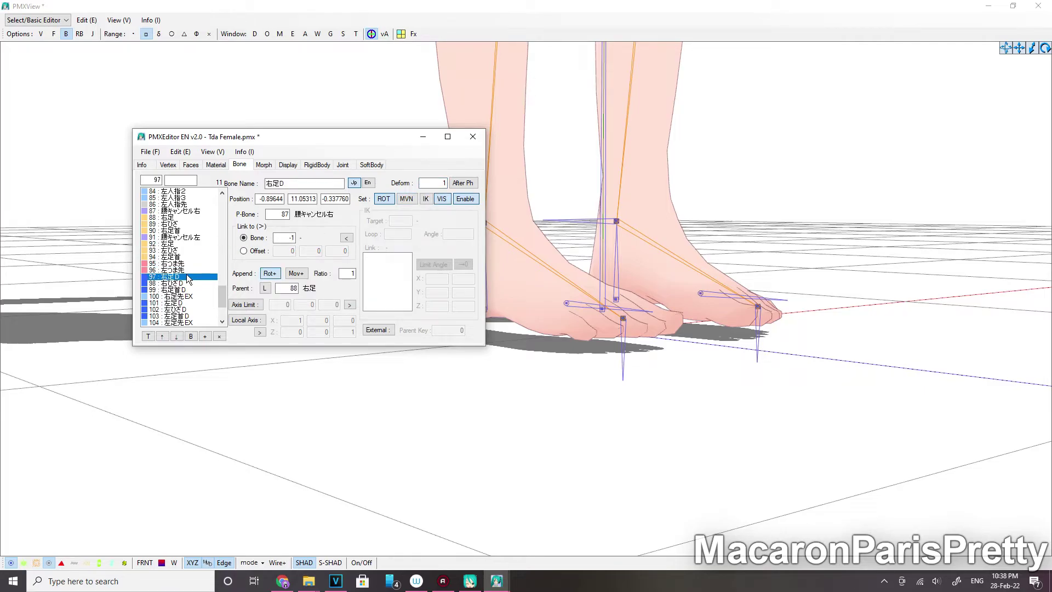
pyautogui.press('Down')
pyautogui.press('Down')
pyautogui.press('Down')
pyautogui.press('Down')
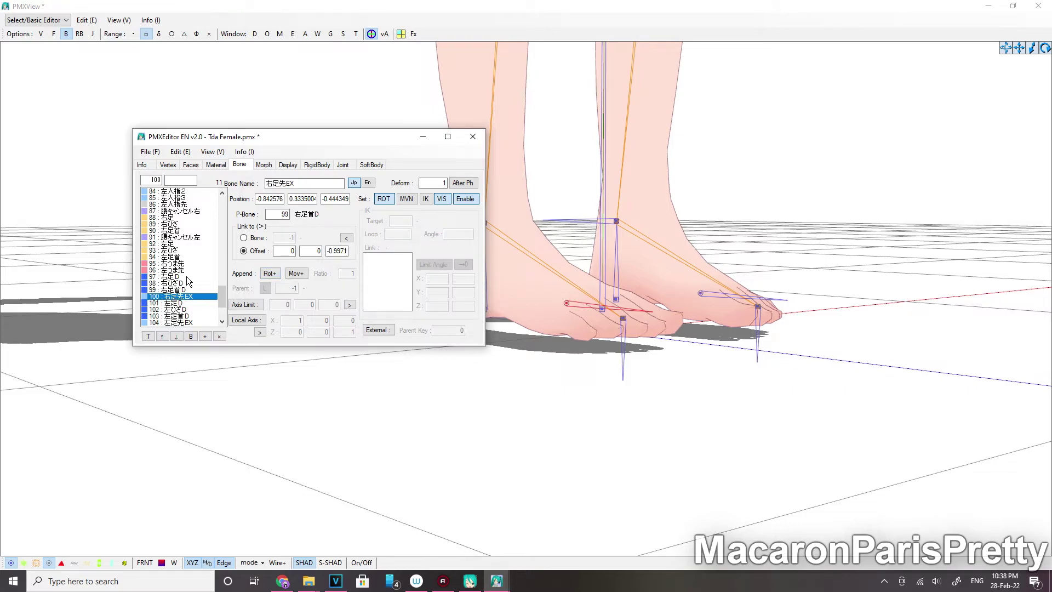
pyautogui.press('Down')
pyautogui.press('Down')
pyautogui.press('Down')
pyautogui.press('Down')
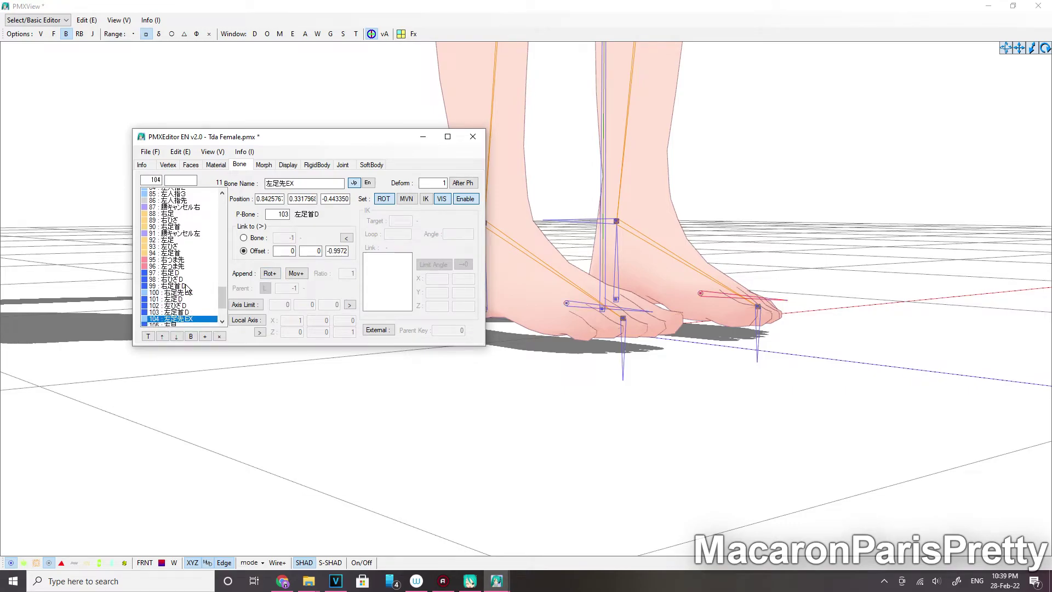
pyautogui.click(150, 153)
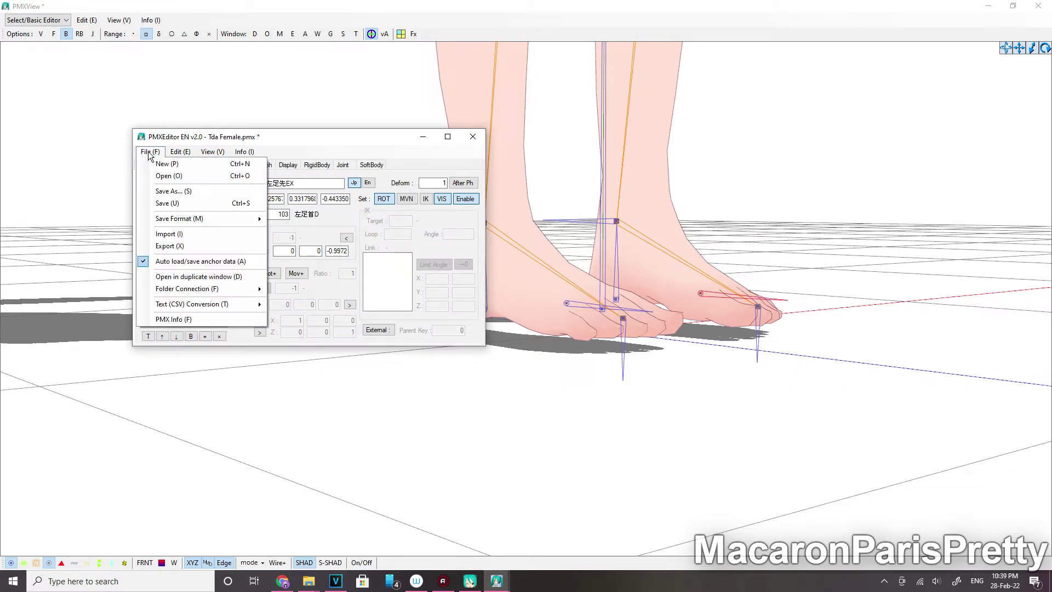
# - Save As, prefixing Tda Female.pmx with 0 to create 0Tda Female.pmx
pyautogui.click(162, 192)
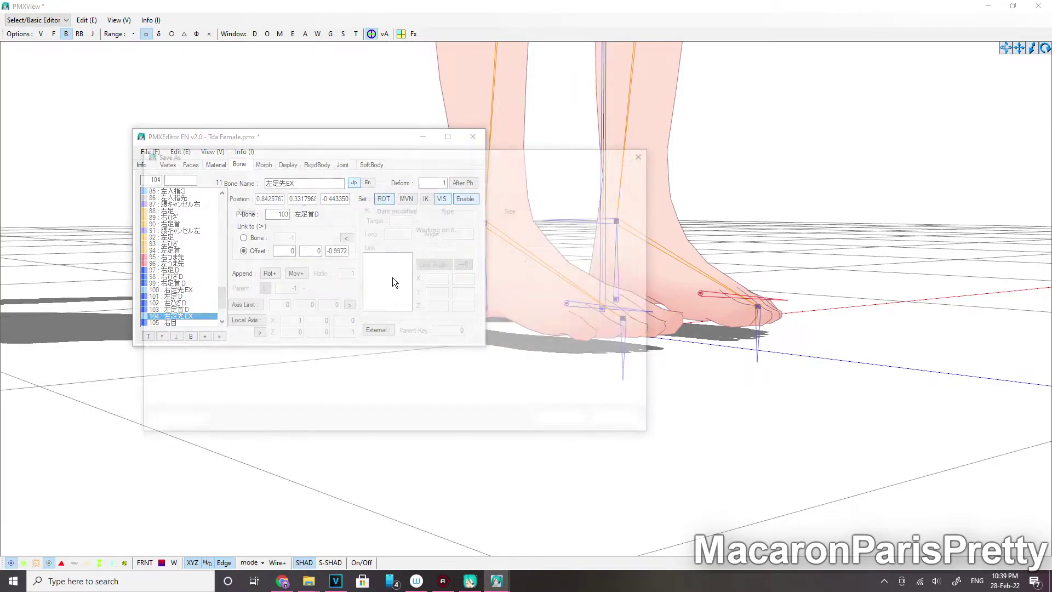
pyautogui.click(268, 249)
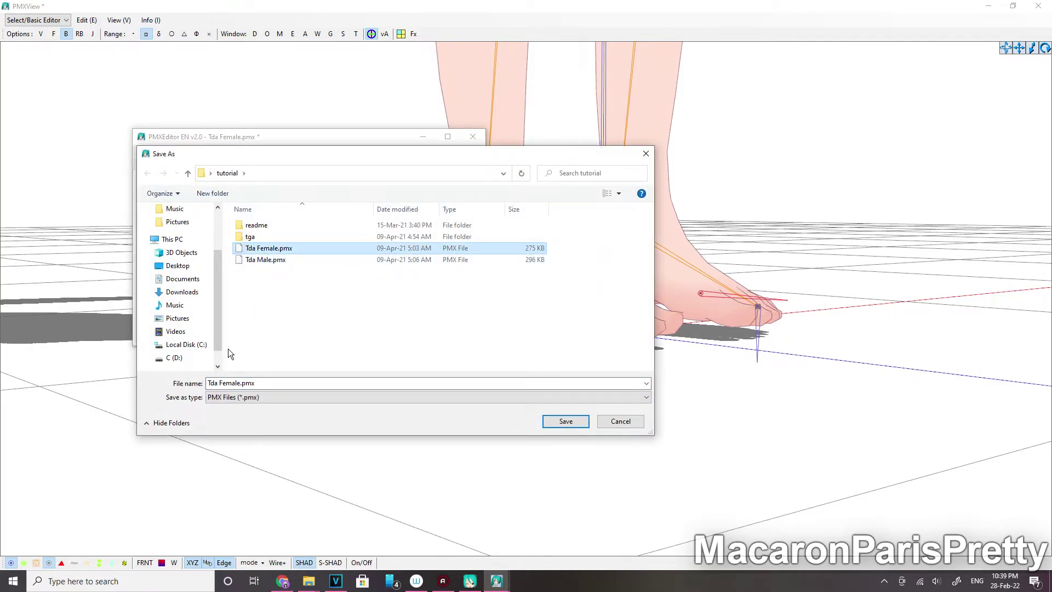
pyautogui.click(210, 383)
pyautogui.write('0')
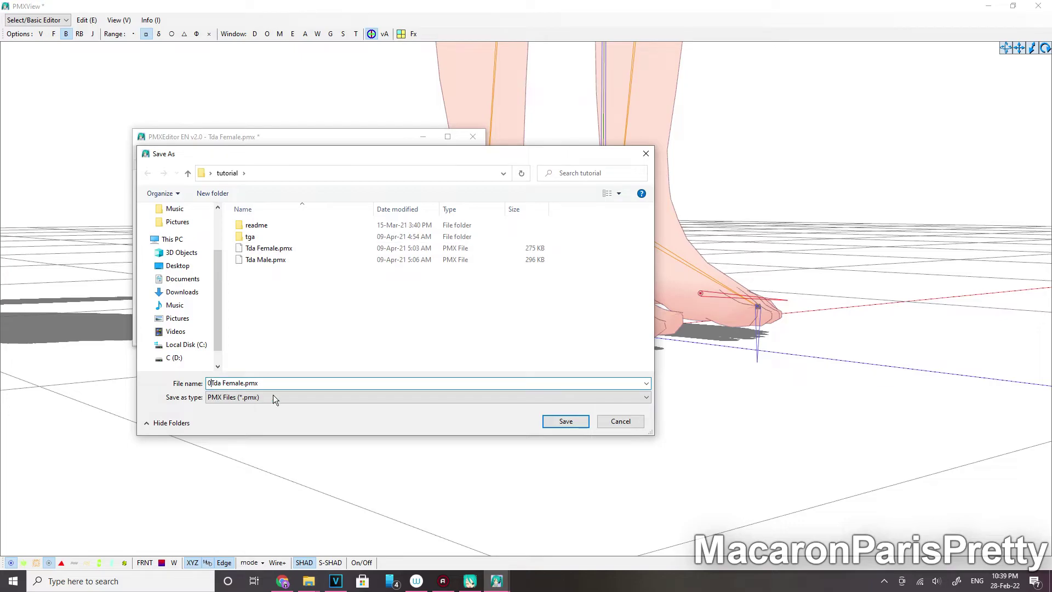
pyautogui.click(551, 420)
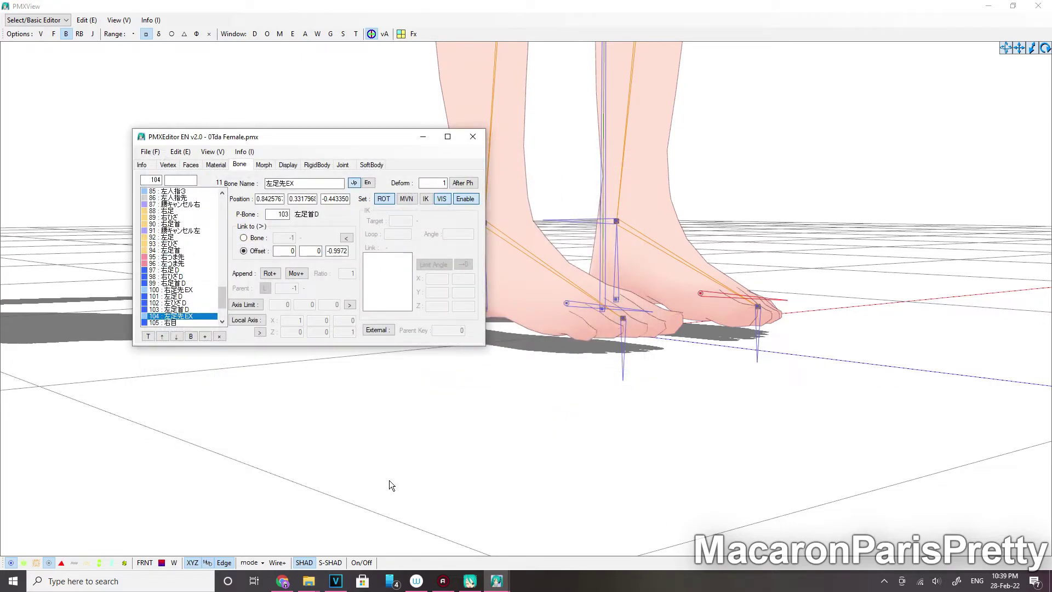
# - In MikuMikuDance, select the old Tda Female Base model and remove it from the scene
pyautogui.click(469, 581)
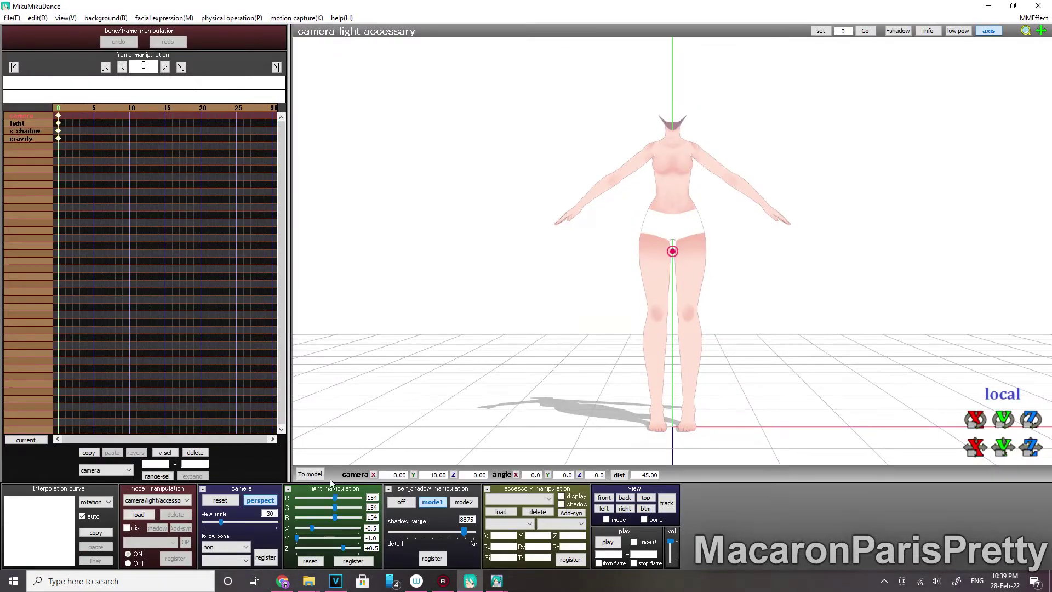
pyautogui.click(175, 500)
pyautogui.click(168, 513)
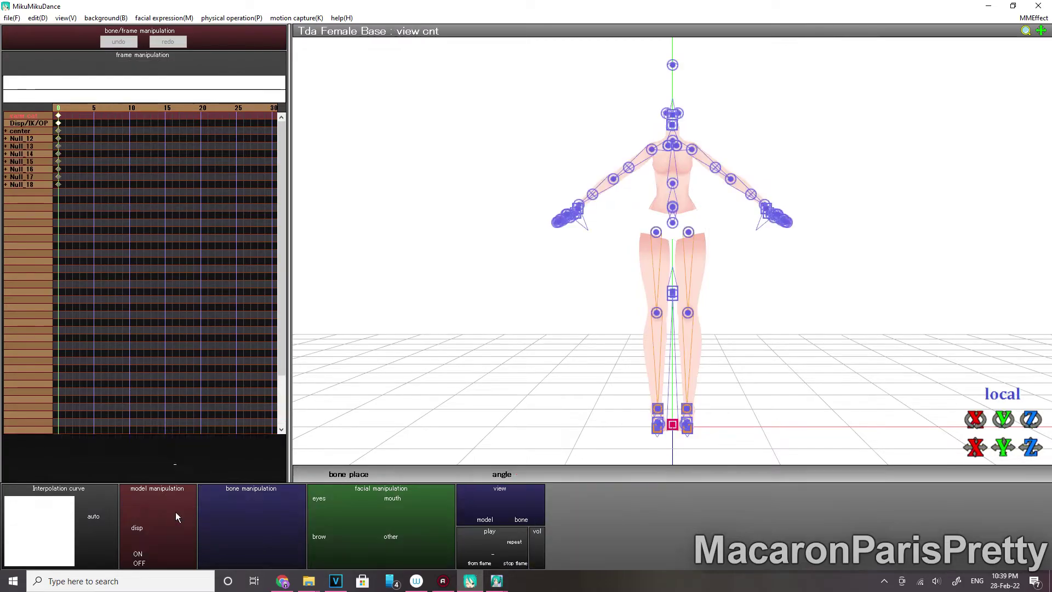
pyautogui.press('Return')
# - Load 0Tda Female.pmx into the scene and bring its legs and feet into view
pyautogui.click(141, 516)
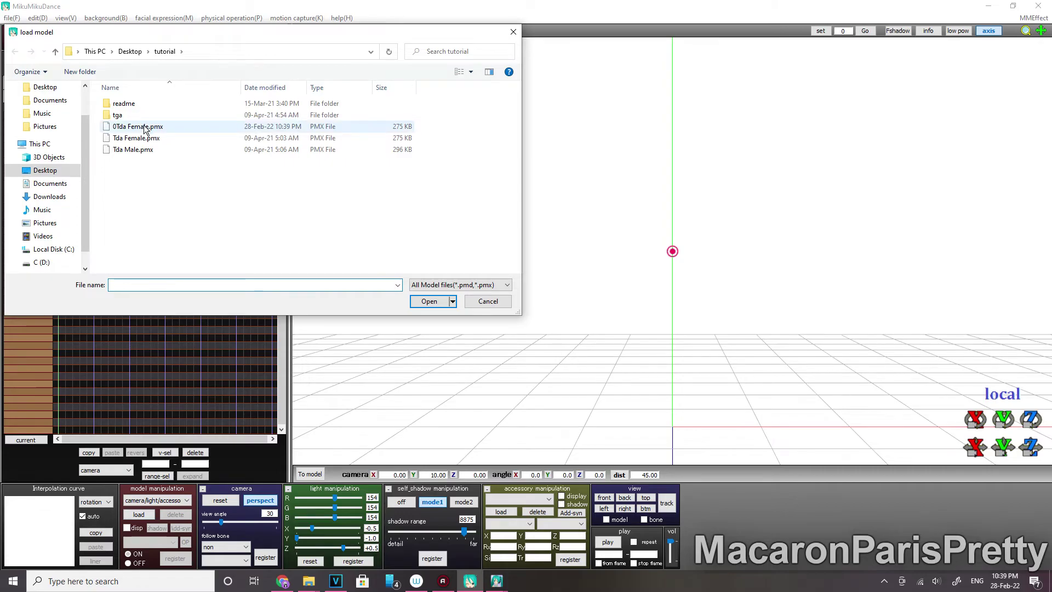
pyautogui.doubleClick(144, 128)
pyautogui.click(508, 320)
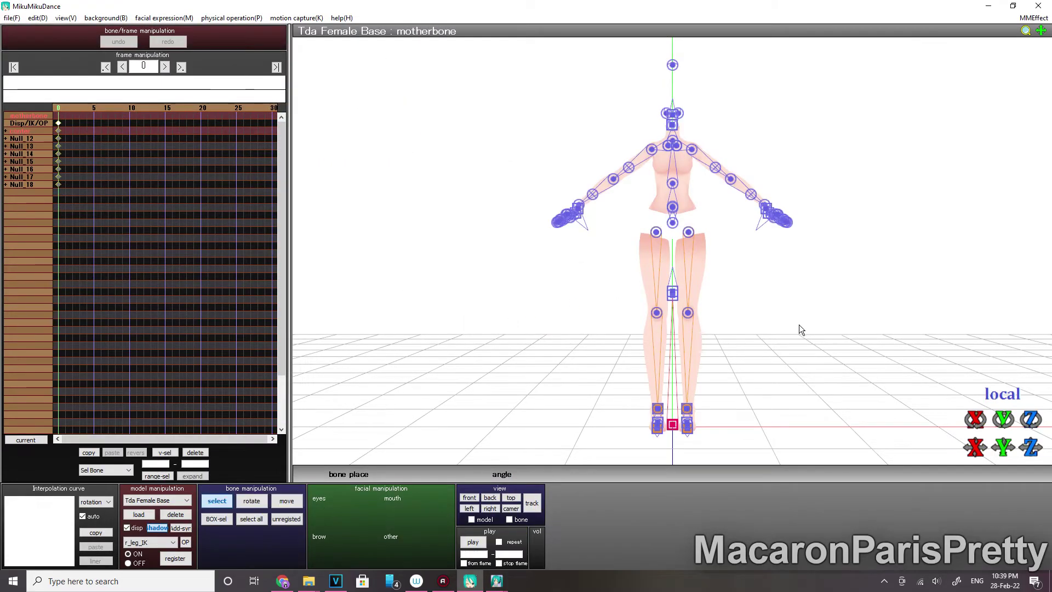
pyautogui.scroll(3, 799, 329)
pyautogui.moveTo(789, 332)
pyautogui.mouseDown(button='middle')
pyautogui.moveTo(792, 295)
pyautogui.moveTo(691, 280)
pyautogui.mouseUp(button='middle')
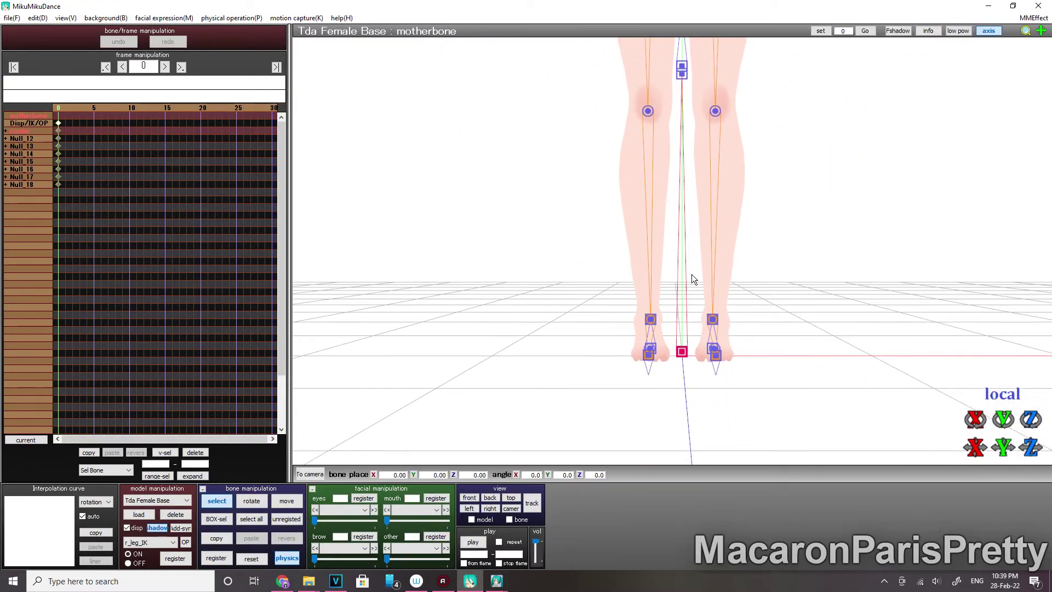
pyautogui.click(226, 501)
pyautogui.click(652, 319)
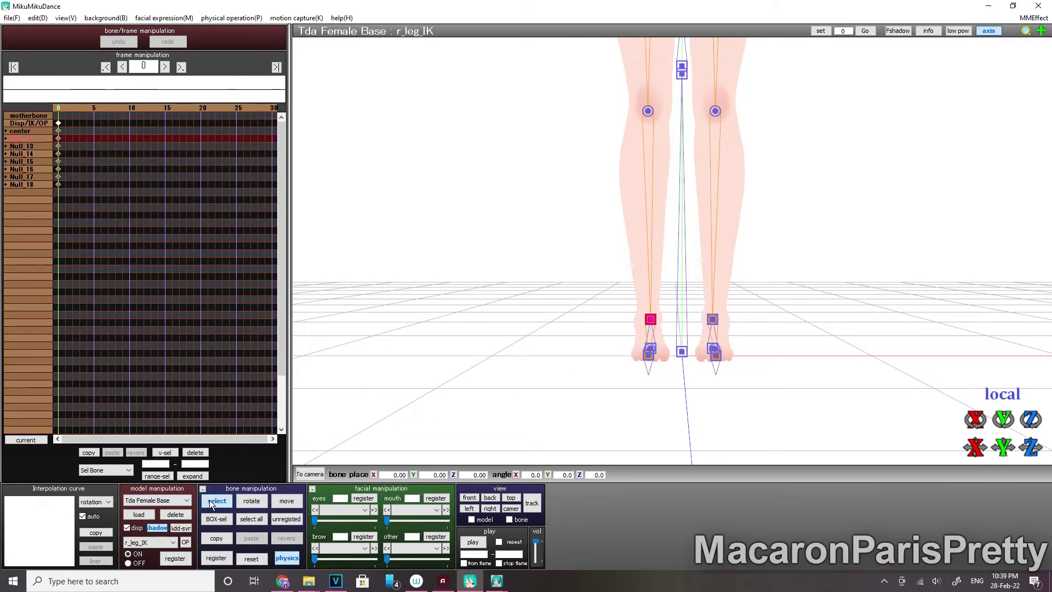
pyautogui.moveTo(1003, 447); pyautogui.dragTo(1003, 394)
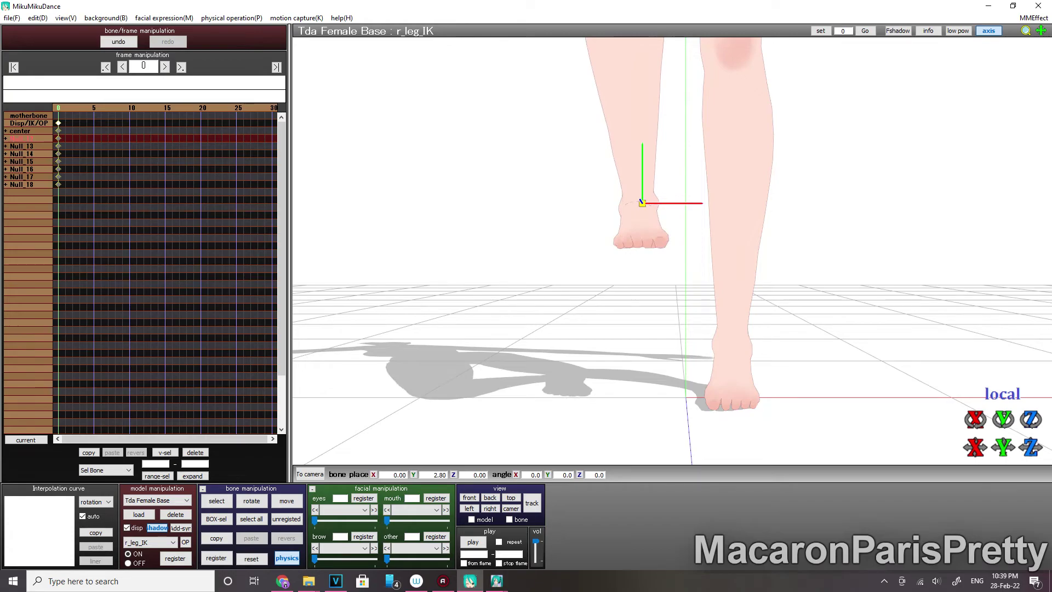
pyautogui.moveTo(872, 378); pyautogui.dragTo(848, 338, button='right')
pyautogui.moveTo(975, 419)
pyautogui.mouseDown()
pyautogui.moveTo(976, 403)
pyautogui.moveTo(975, 419)
pyautogui.mouseUp()
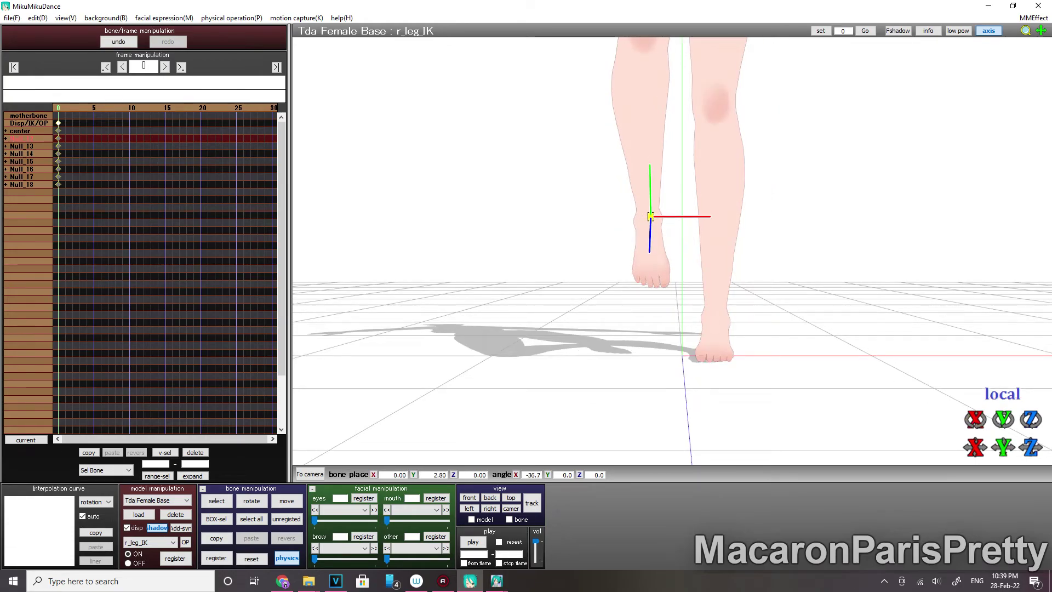
pyautogui.hotkey('ctrl', 'z')
pyautogui.click(216, 500)
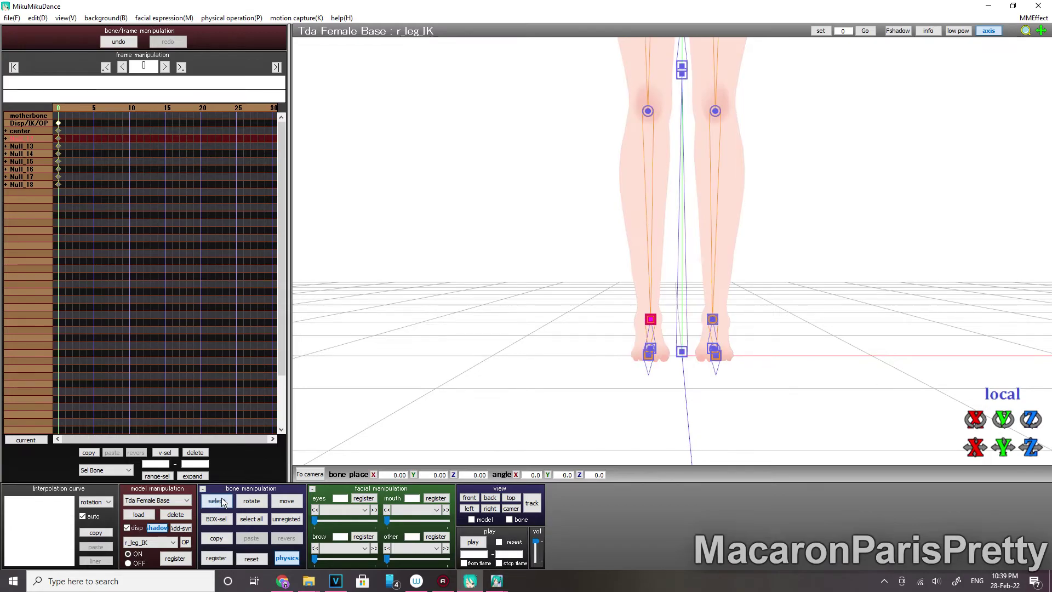
pyautogui.click(712, 320)
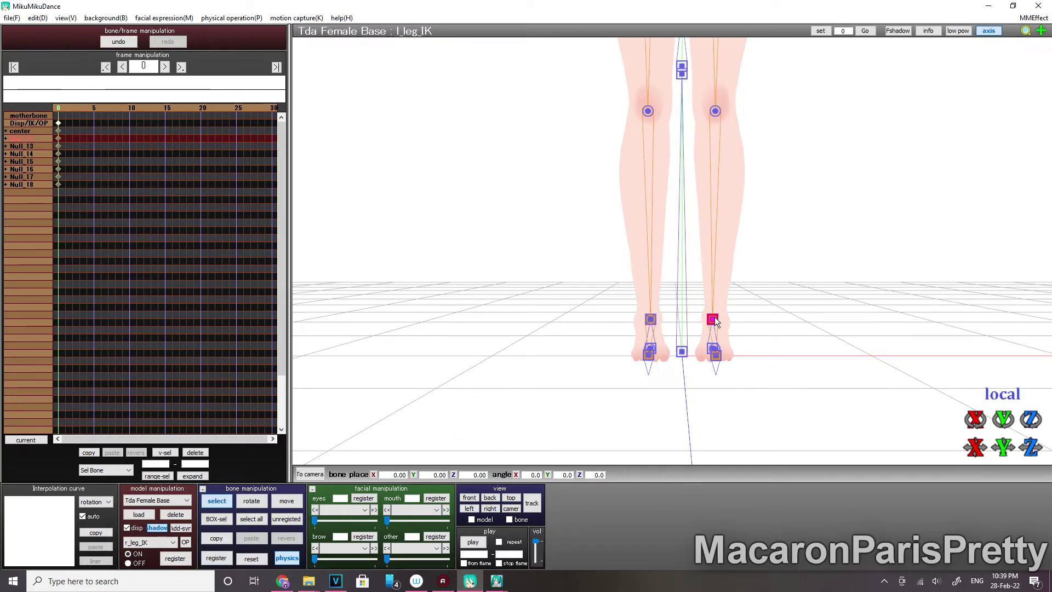
pyautogui.click(216, 501)
pyautogui.moveTo(1003, 446)
pyautogui.mouseDown()
pyautogui.moveTo(1003, 427)
pyautogui.moveTo(975, 444)
pyautogui.mouseUp()
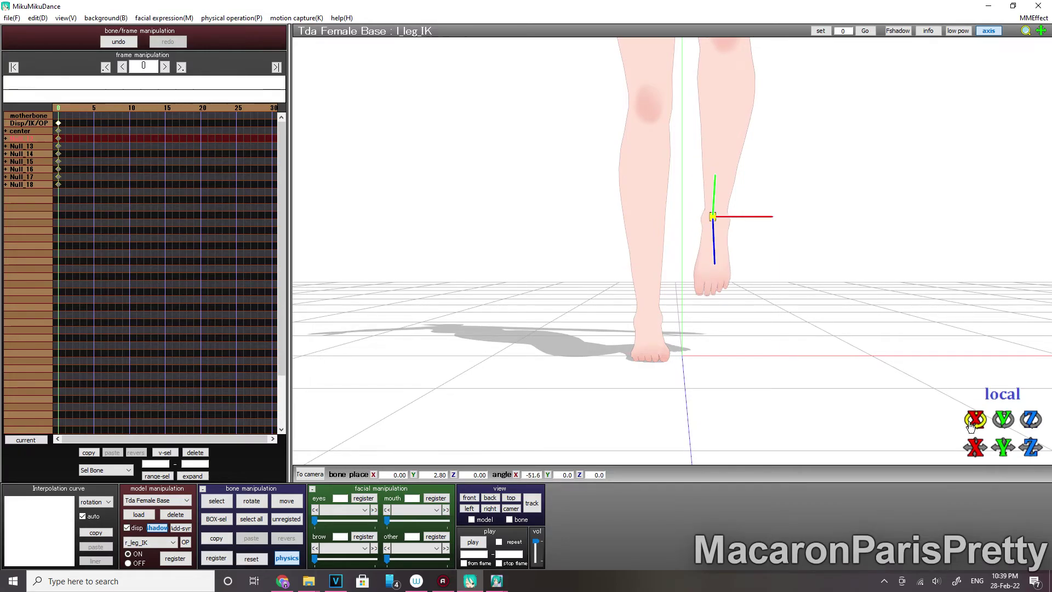
pyautogui.click(497, 428)
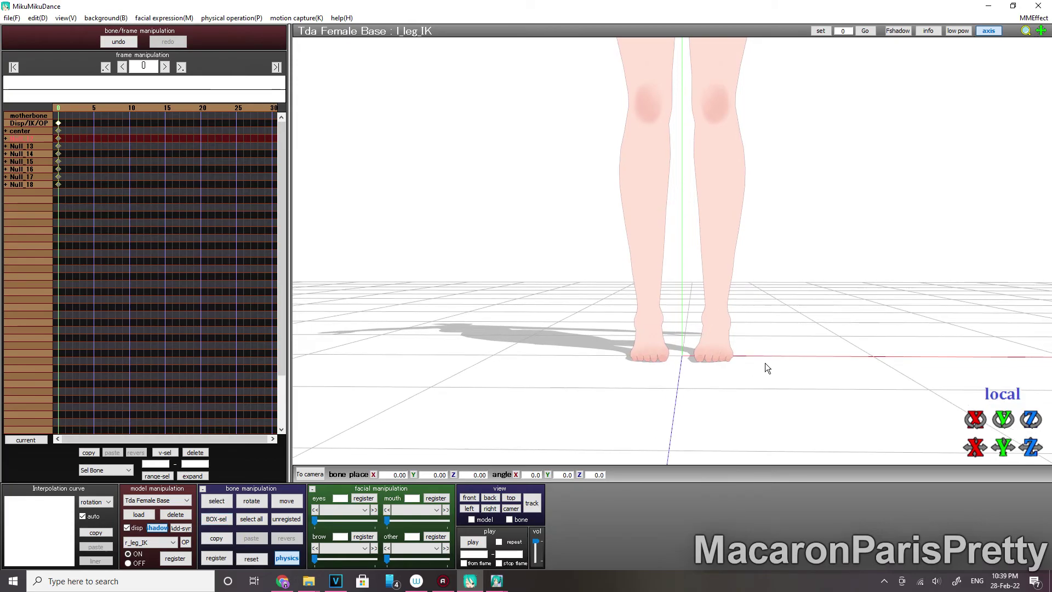
pyautogui.scroll(-5, 749, 362)
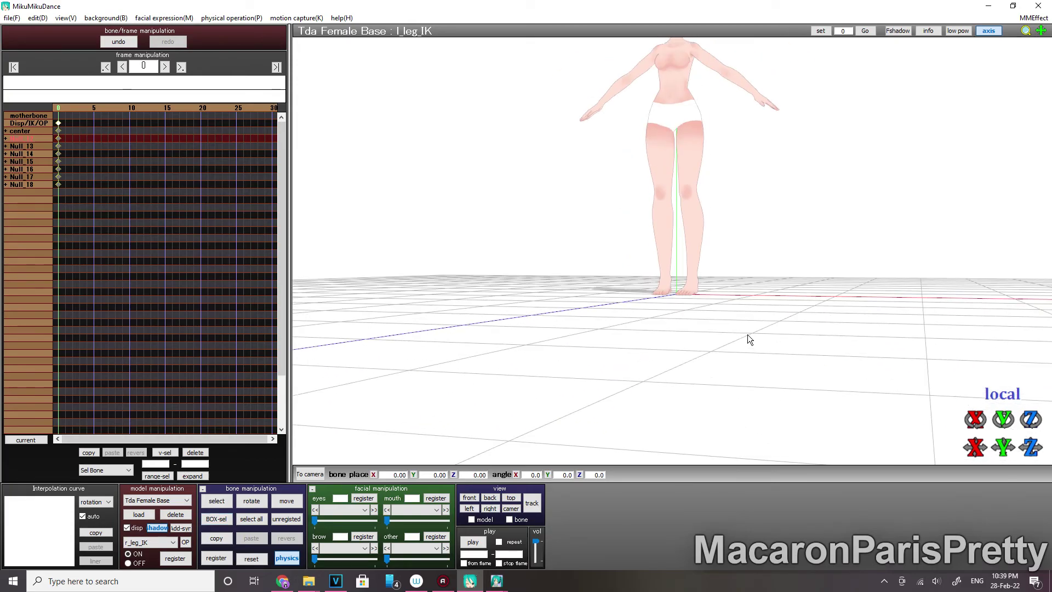